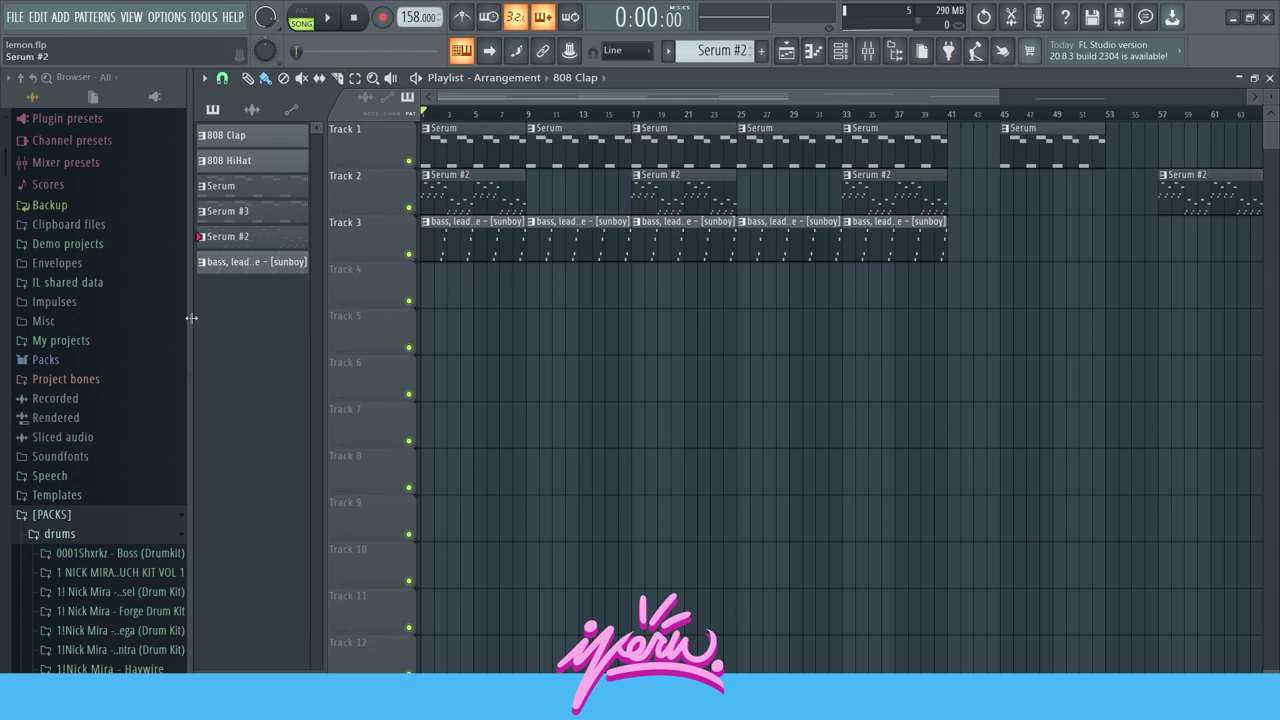
Zoom the Playlist out and back to view the whole arrangement.
scroll(594, 251, "down", 3, "ctrl")
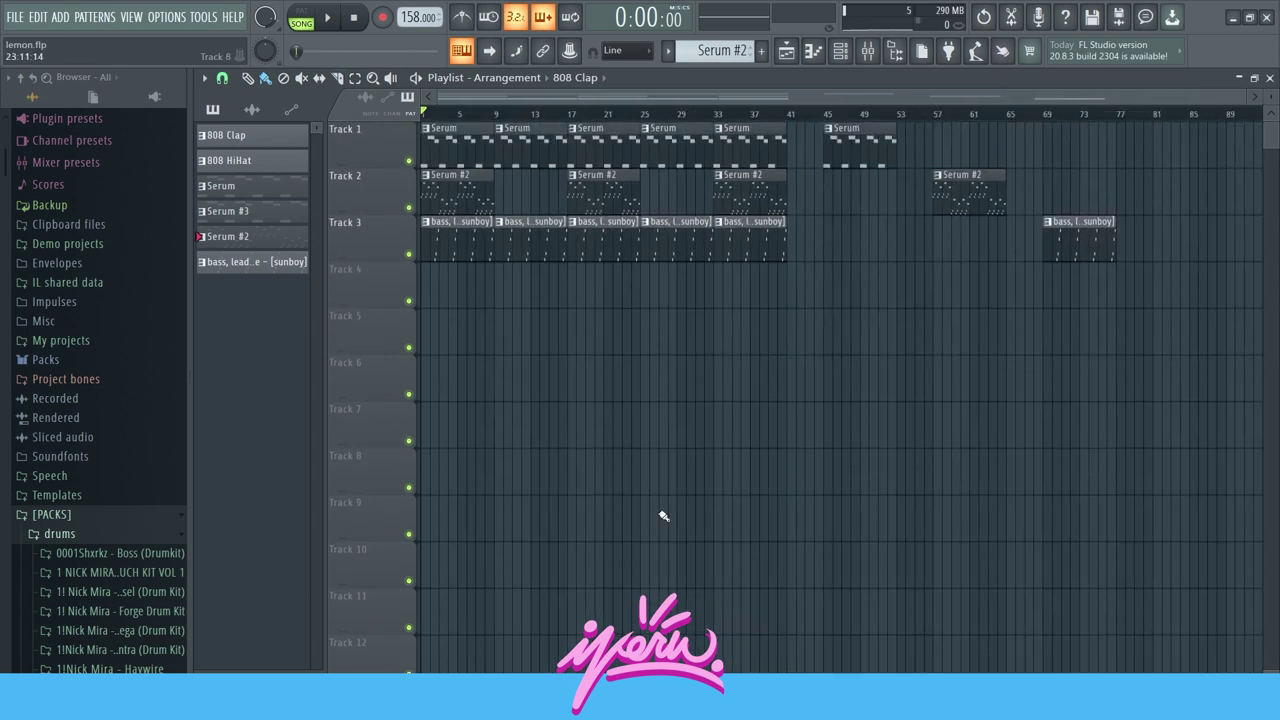
scroll(749, 586, "down", 1)
scroll(433, 183, "up", 1)
Select the Serum melody pattern on Track 1 and play it in the piano roll (F7).
left_click(457, 141)
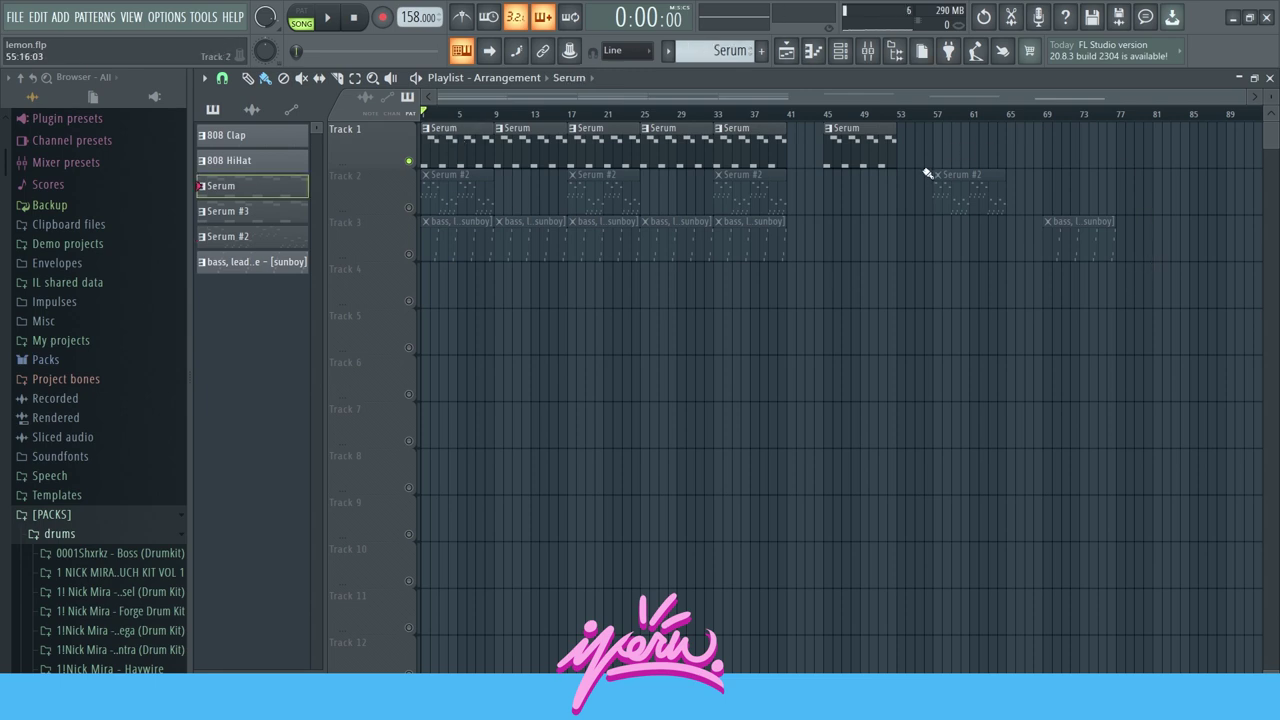
key("F7")
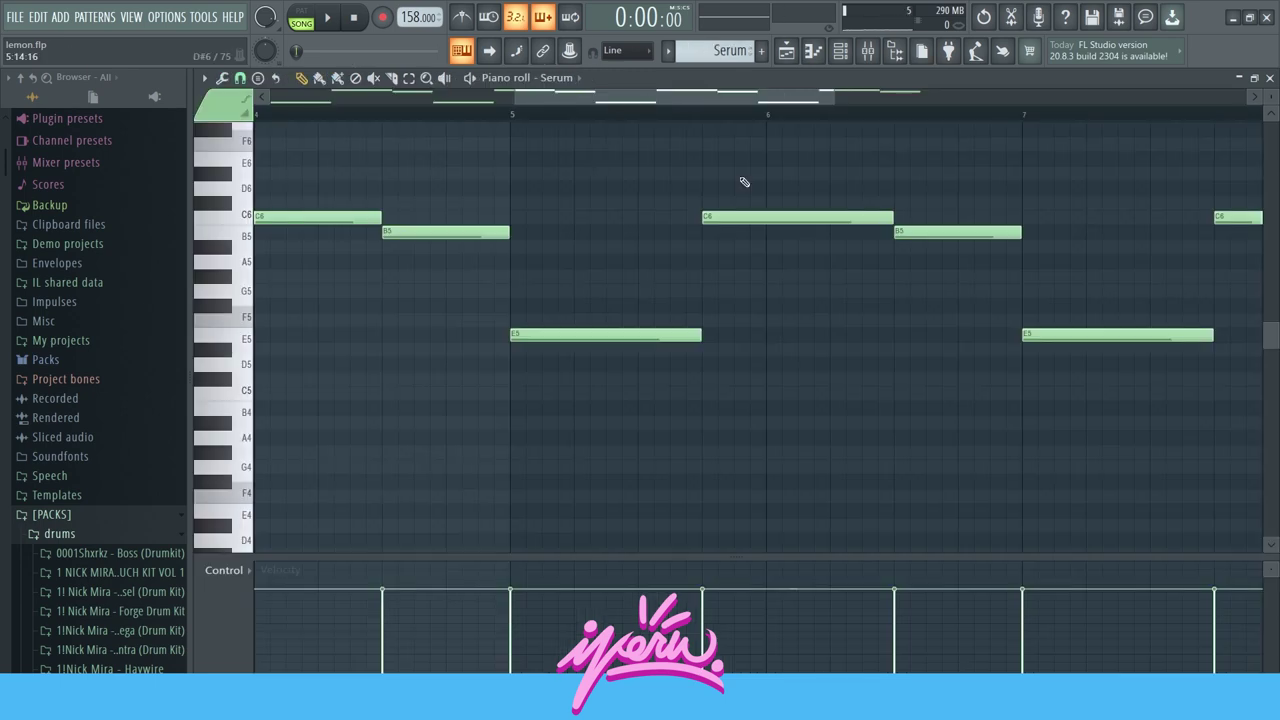
scroll(893, 205, "down", 4)
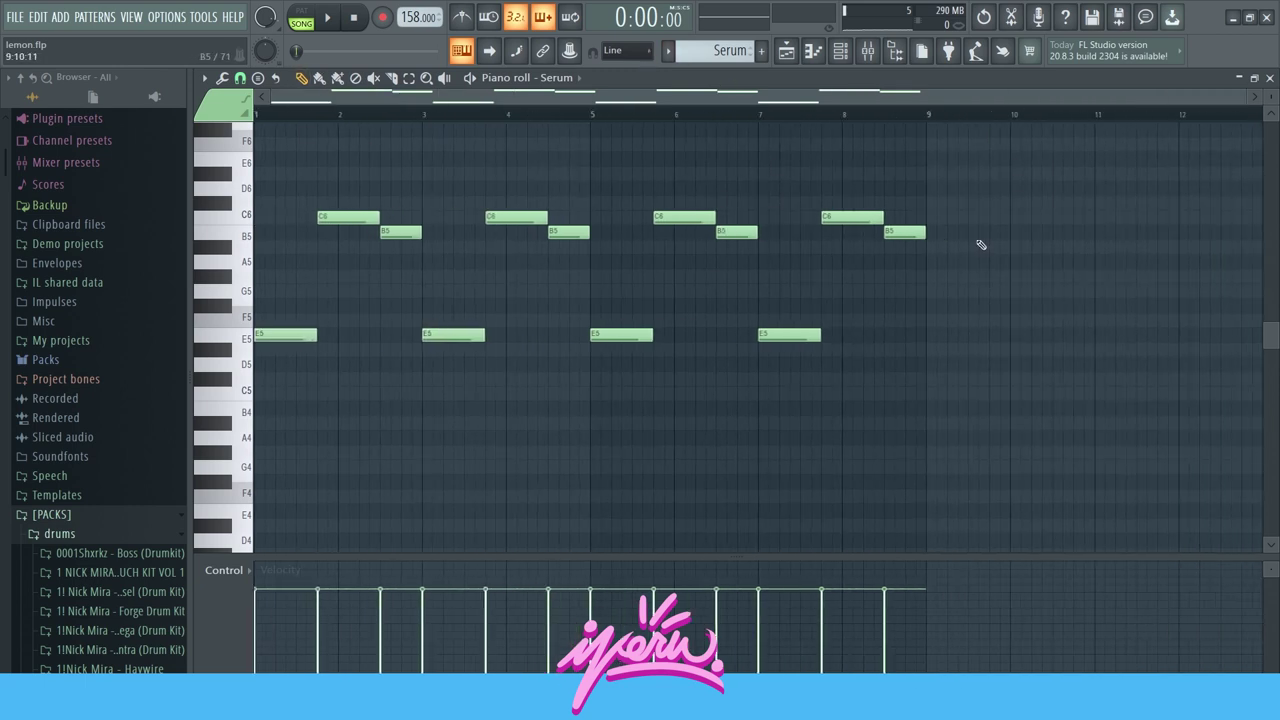
key("space")
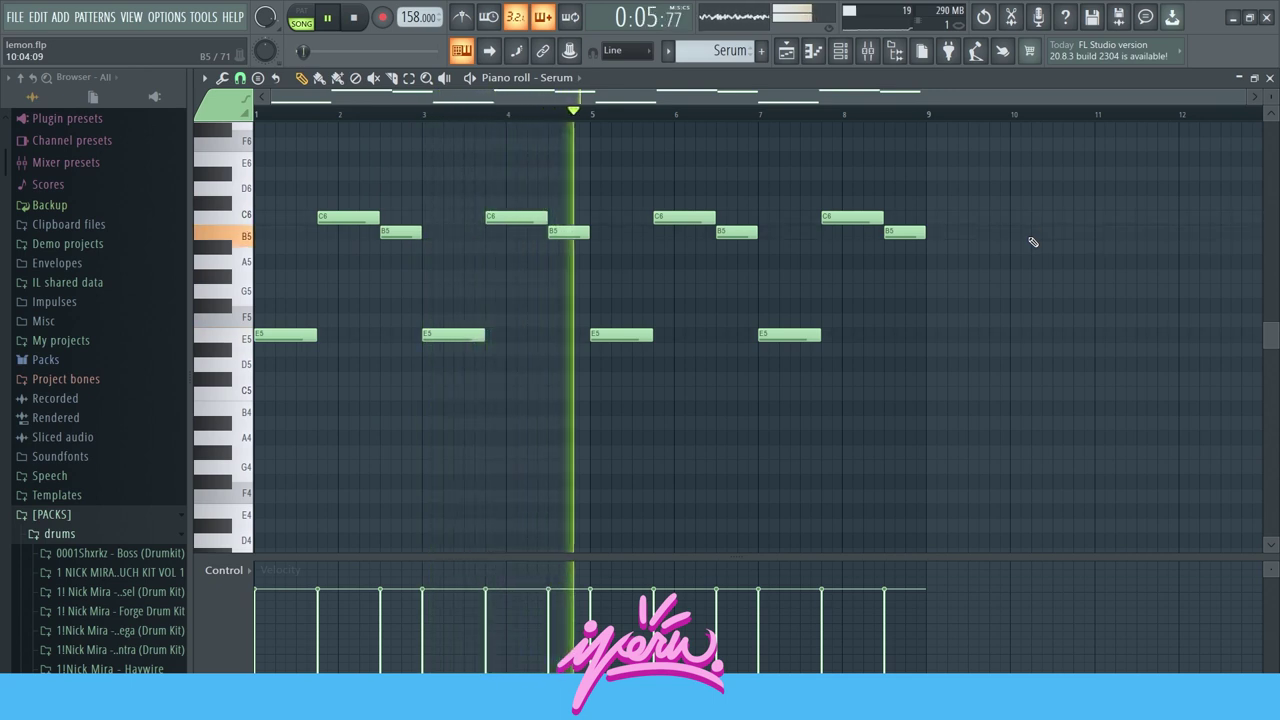
key("space")
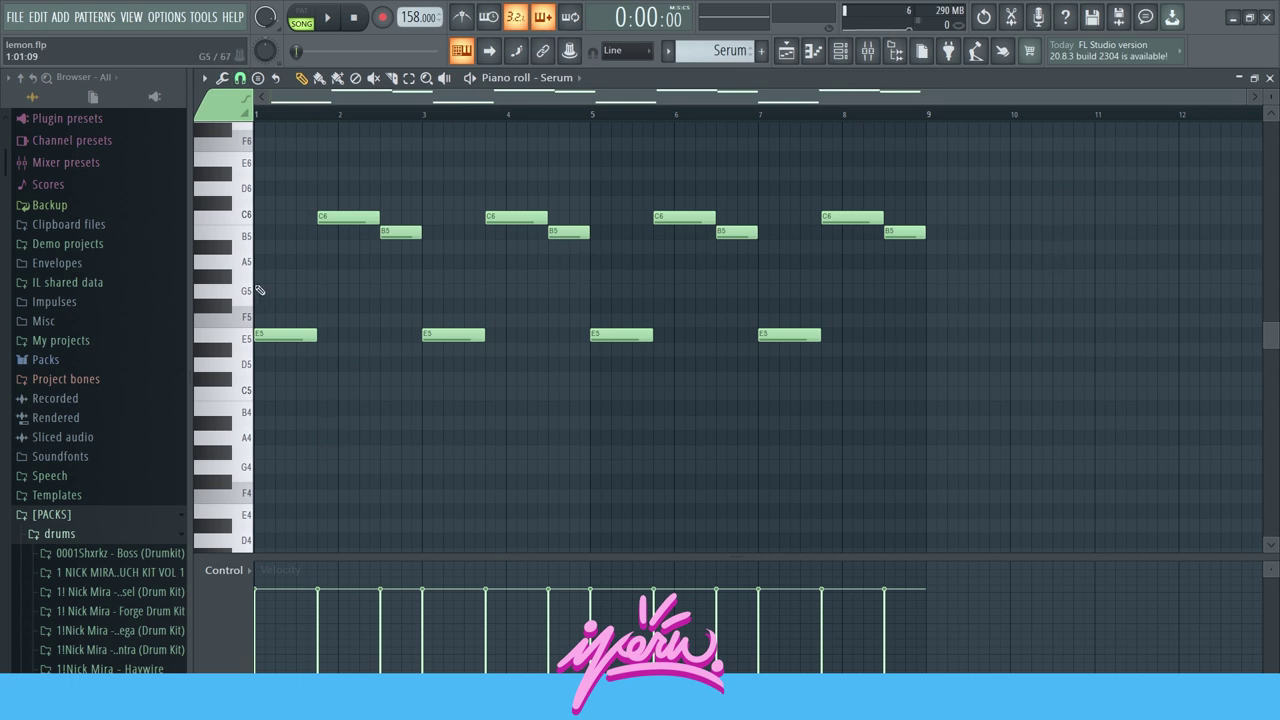
Turn on scale highlighting from the piano roll's Helpers options.
left_click(240, 78)
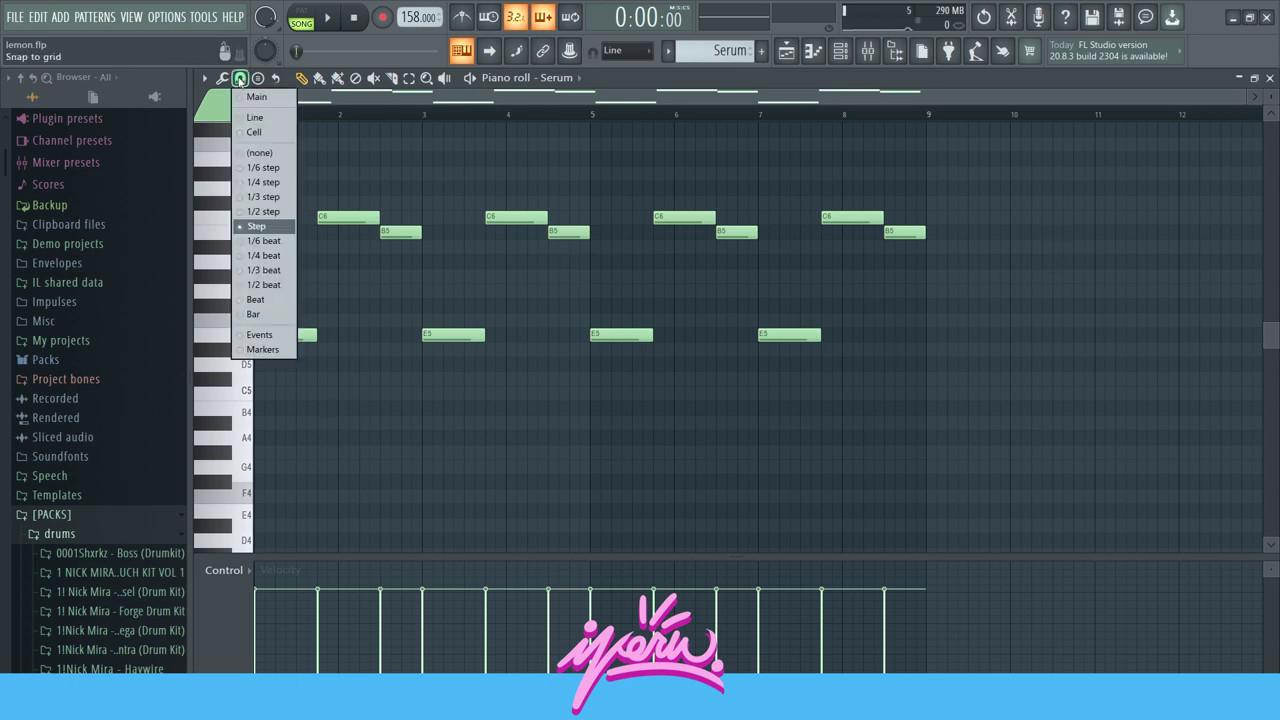
left_click(203, 78)
left_click(203, 78)
mouse_move(227, 170)
mouse_move(420, 186)
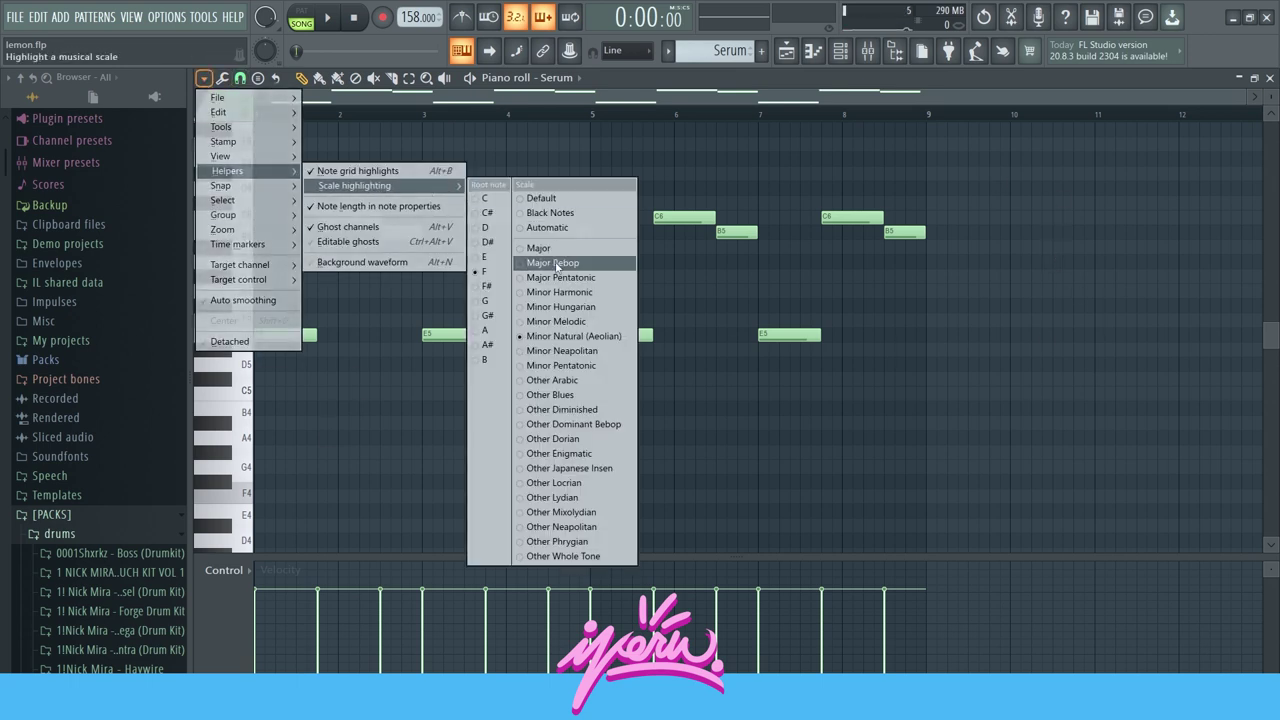
left_click(555, 277)
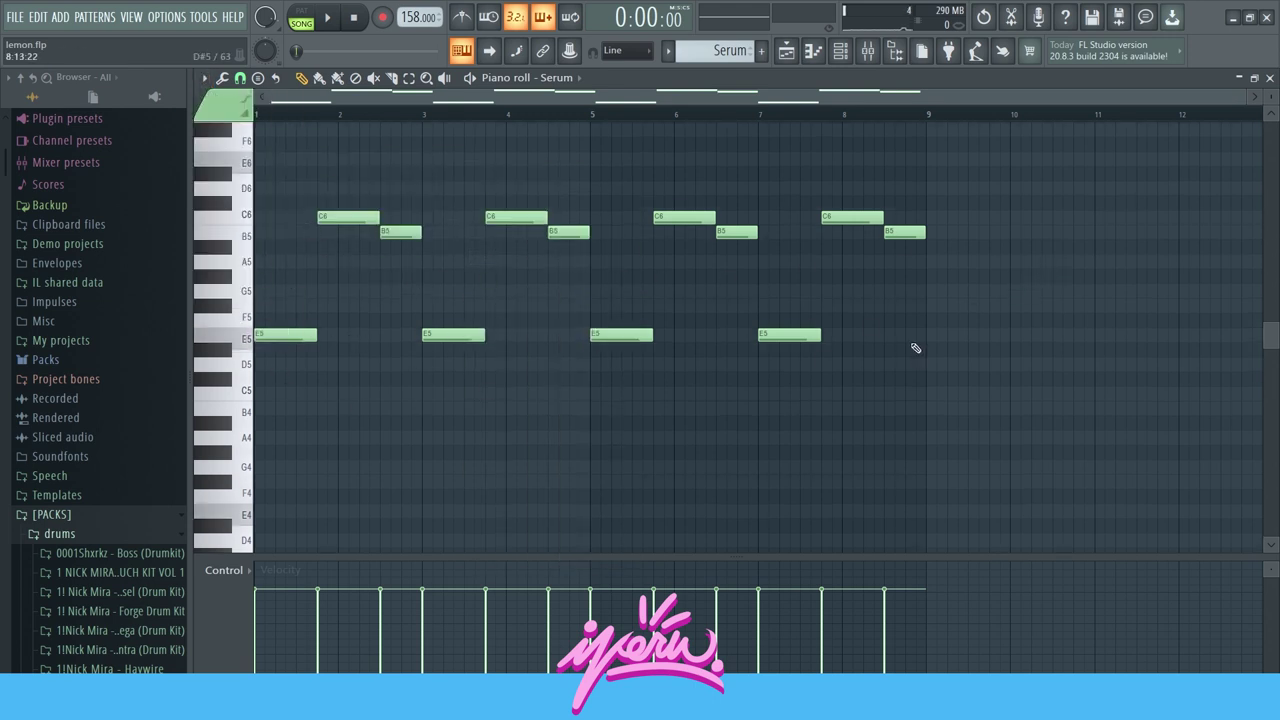
Inspect the melody by selecting the E5 notes, then all notes, and deselecting them.
left_click_drag(920, 343, 245, 350)
left_click(317, 367)
scroll(271, 277, "up", 2)
scroll(409, 120, "up", 1)
scroll(402, 263, "down", 1)
scroll(402, 263, "down", 1)
left_click_drag(281, 193, 995, 458)
left_click(846, 457)
left_click(840, 51)
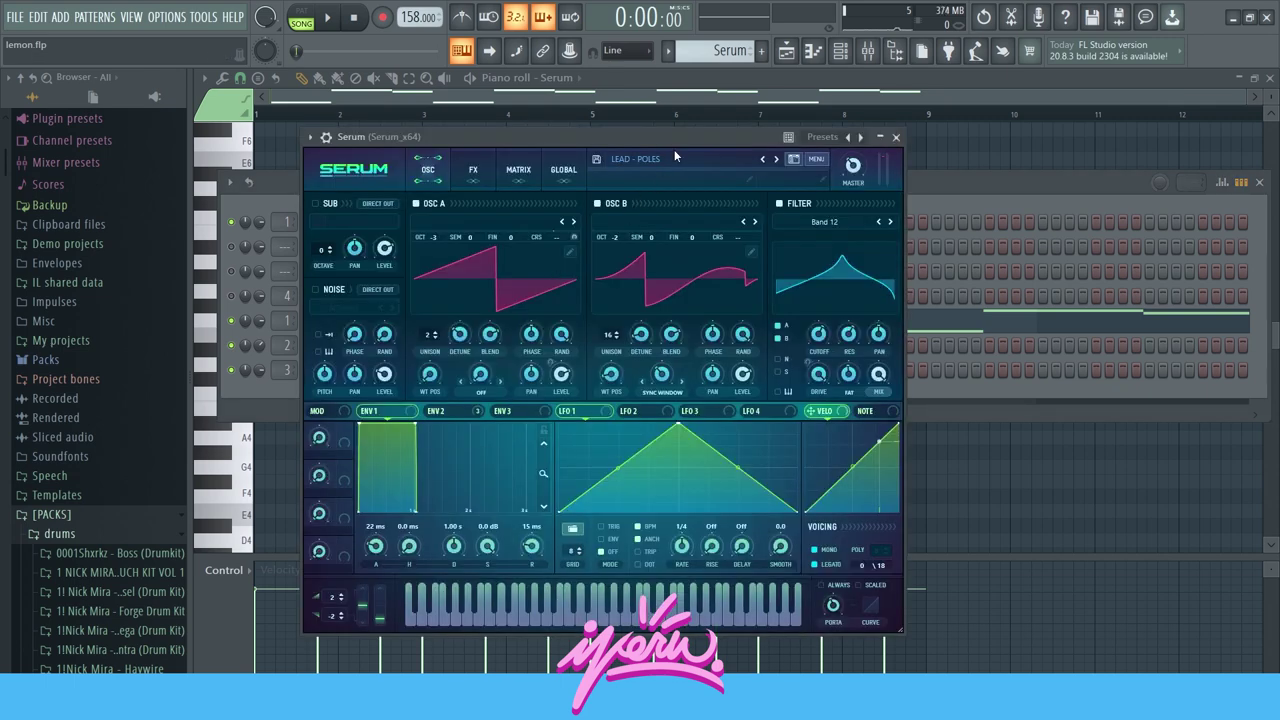
Close the Serum LEAD - POLES window, glance at the Mixer, and return to the Playlist.
left_click_drag(676, 137, 676, 121)
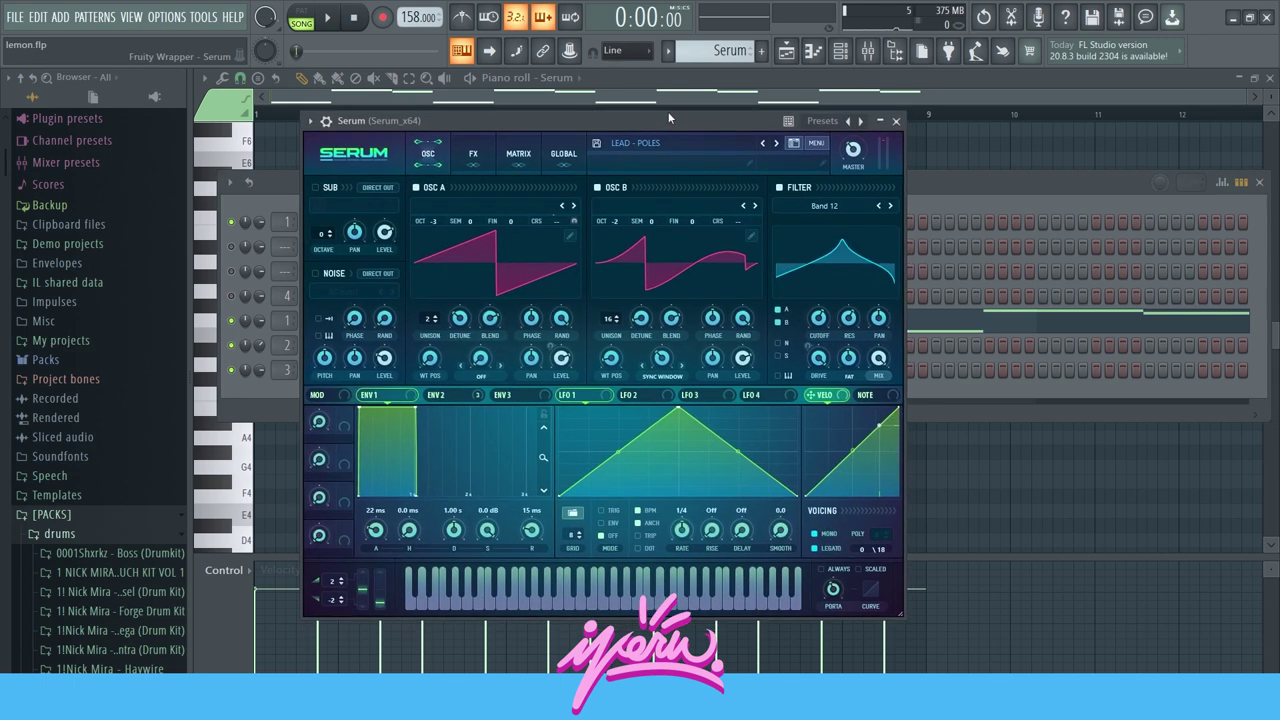
left_click(897, 120)
left_click(786, 50)
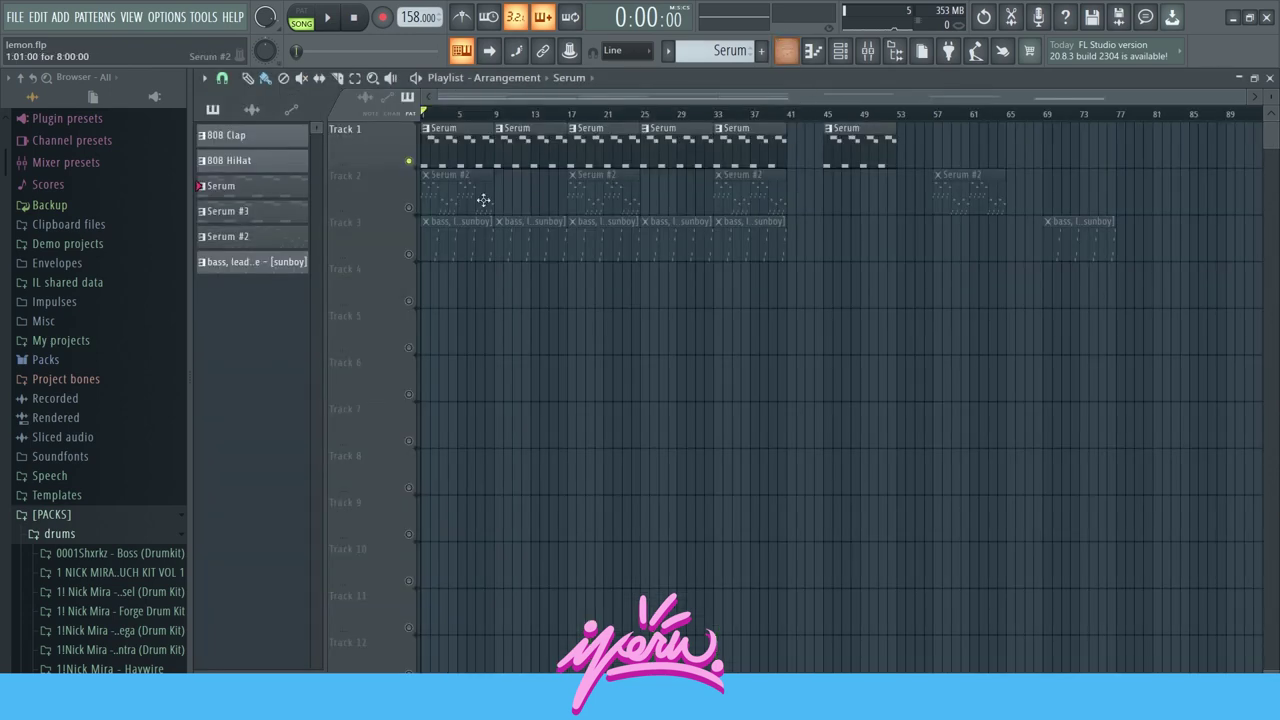
left_click(868, 50)
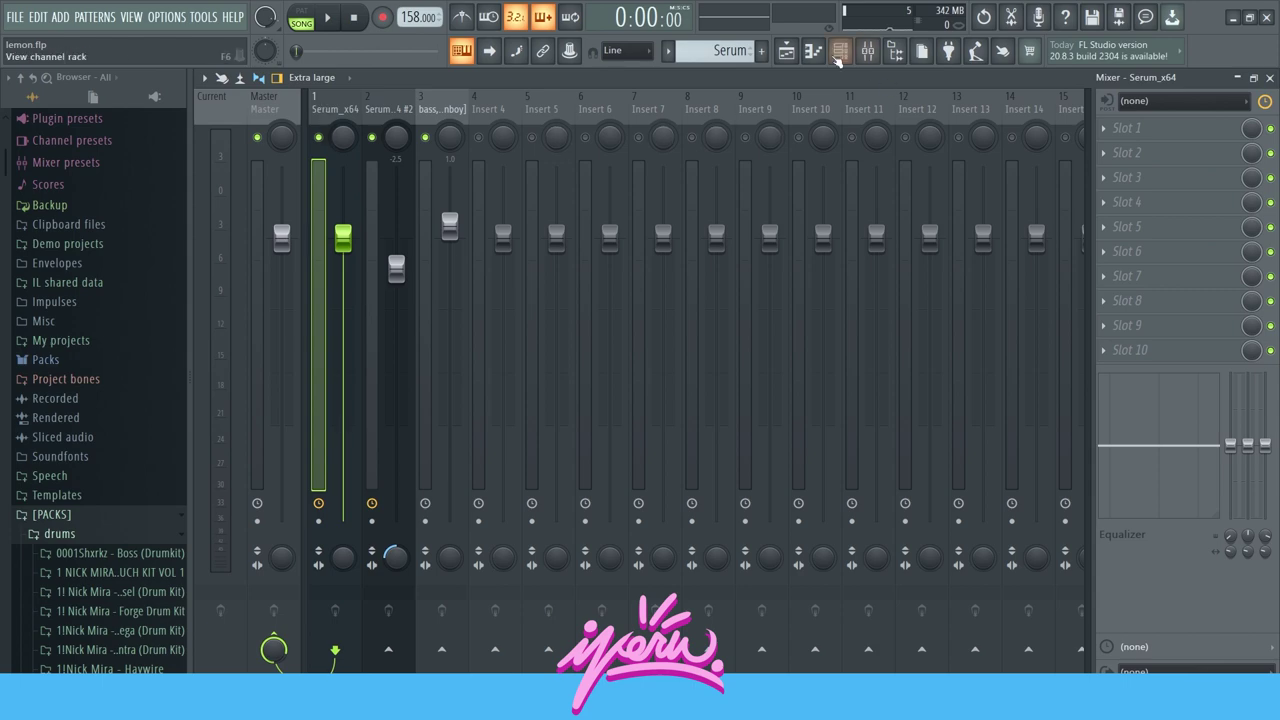
left_click(786, 52)
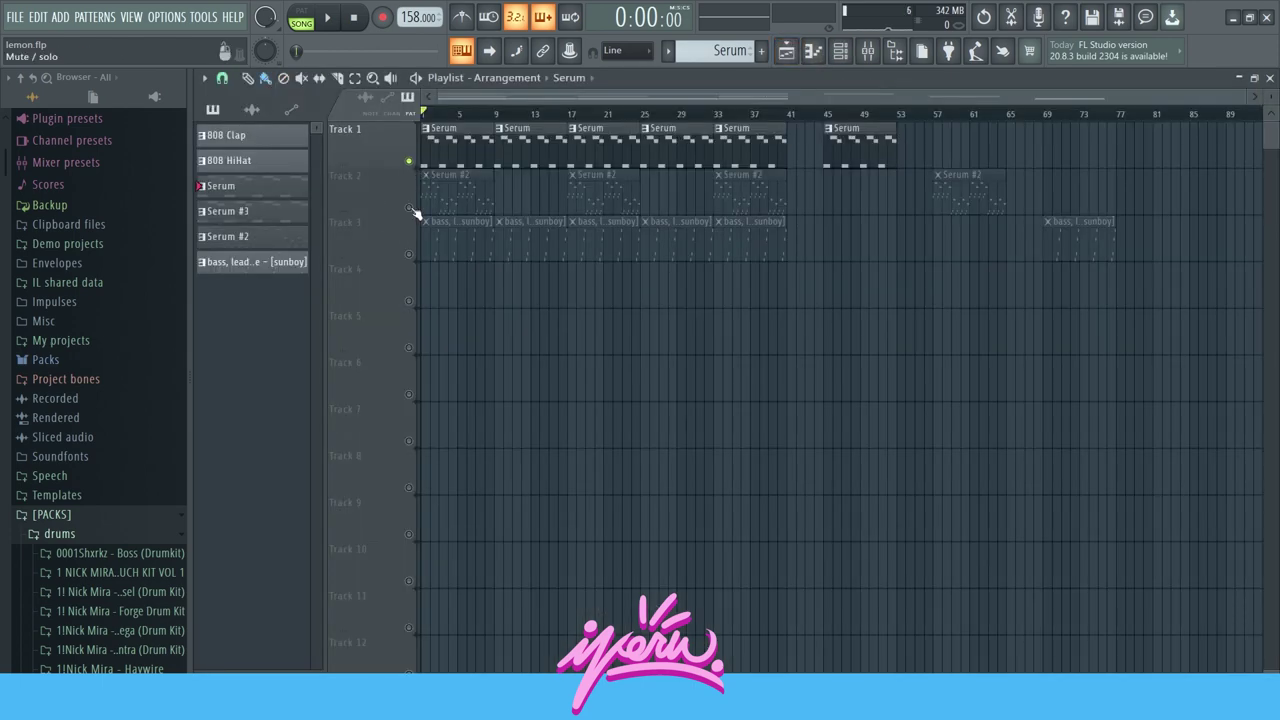
Solo Track 2 and play the Serum #2 melody in its piano roll.
left_click(408, 207, "ctrl")
double_click(450, 193)
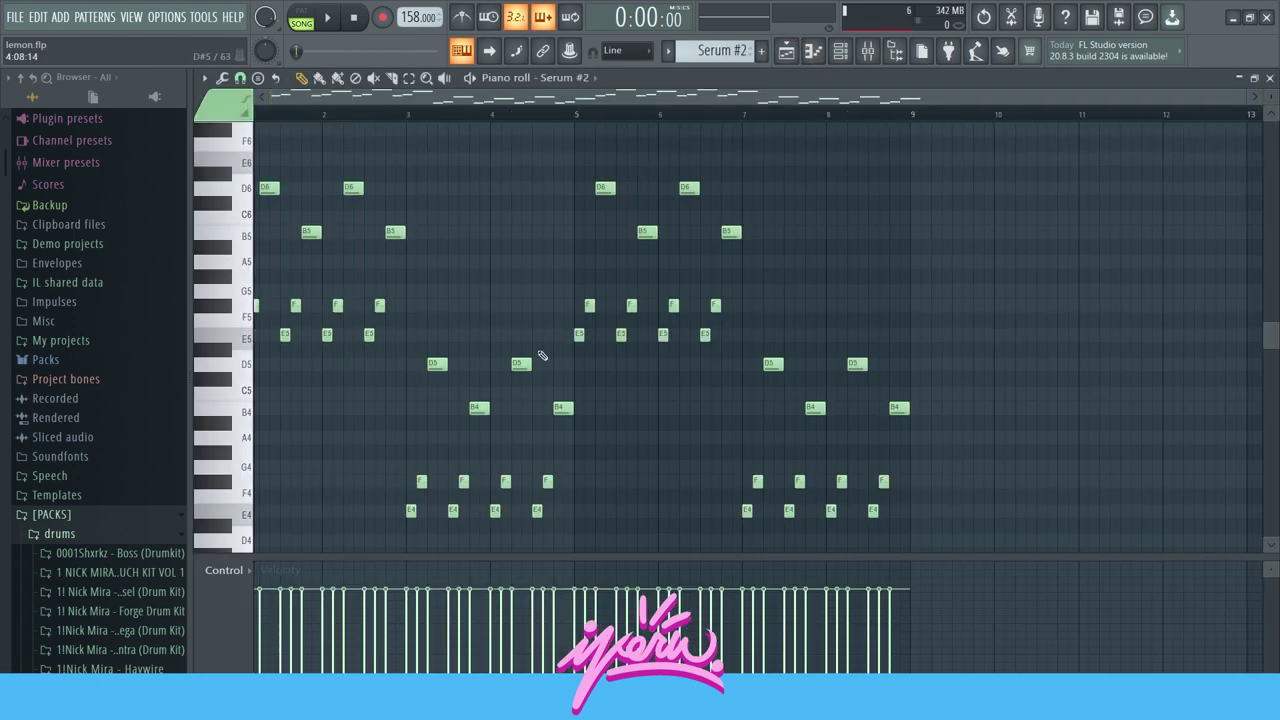
key("space")
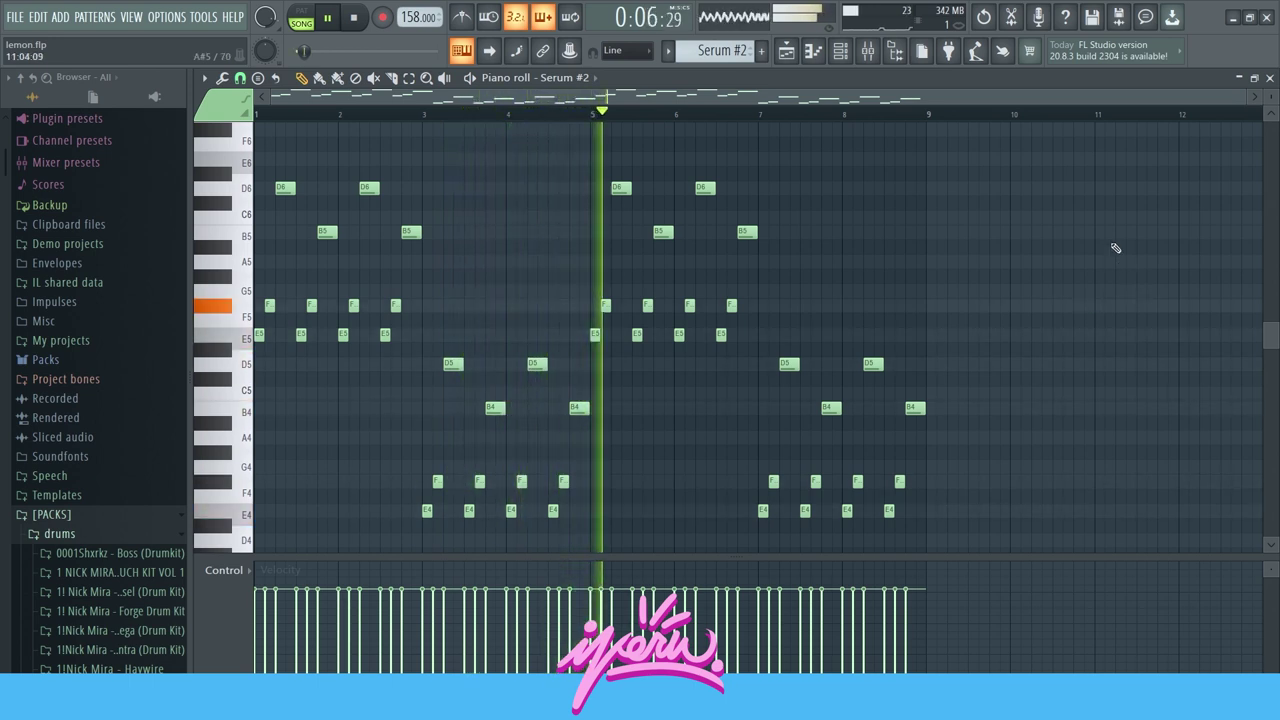
key("space")
Inspect the Serum #2 note groups in bars 1, 2 and 3–4 by selecting them, then deselect.
scroll(285, 410, "up", 3)
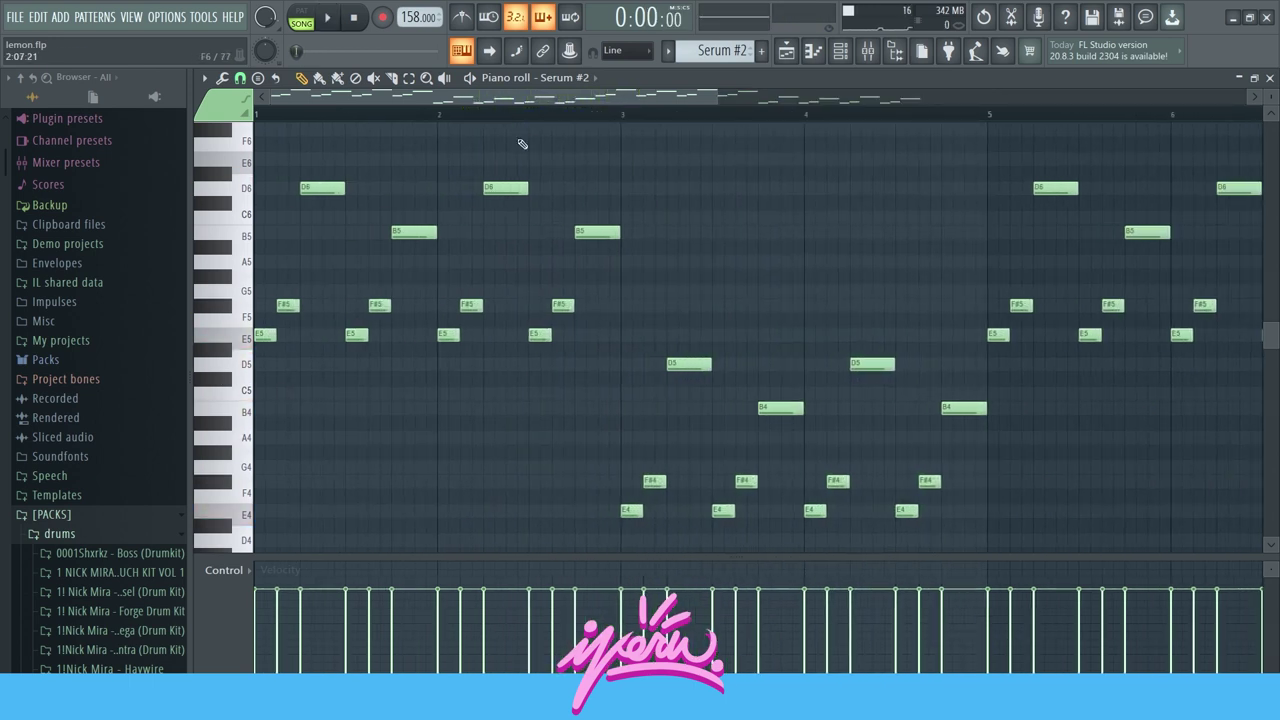
left_click_drag(397, 177, 160, 408)
scroll(285, 153, "up", 1)
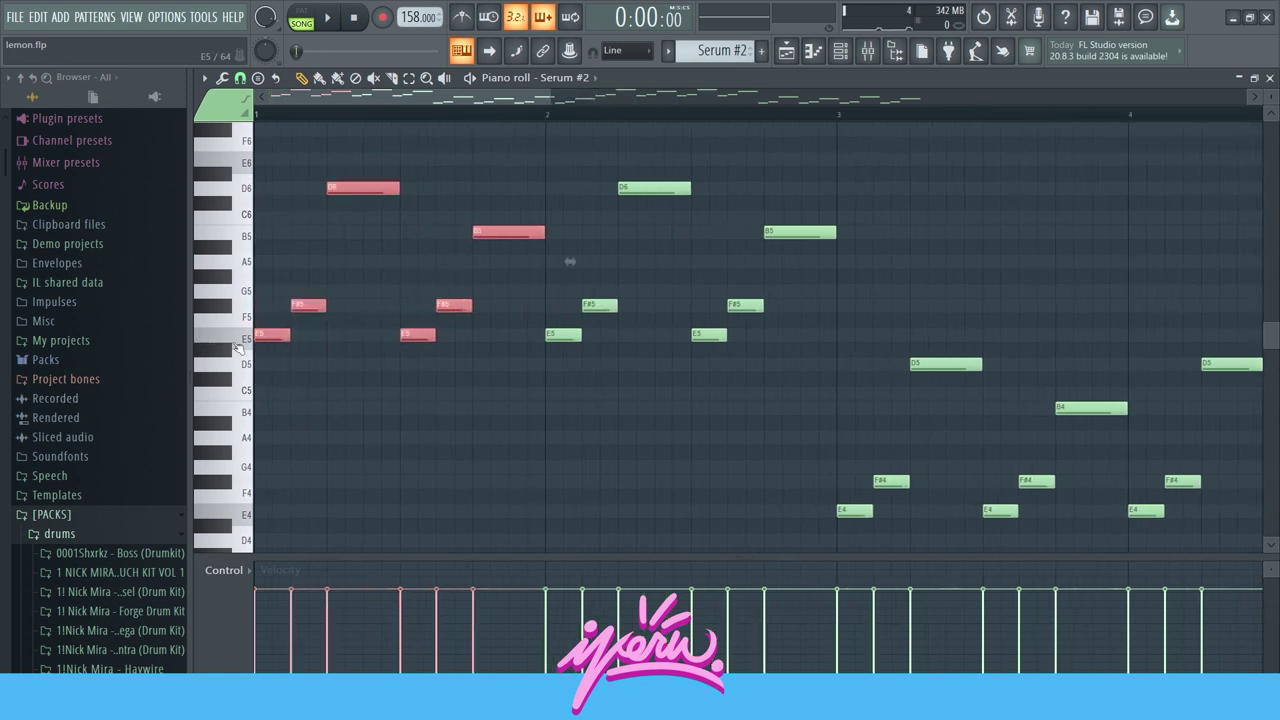
scroll(285, 153, "down", 3)
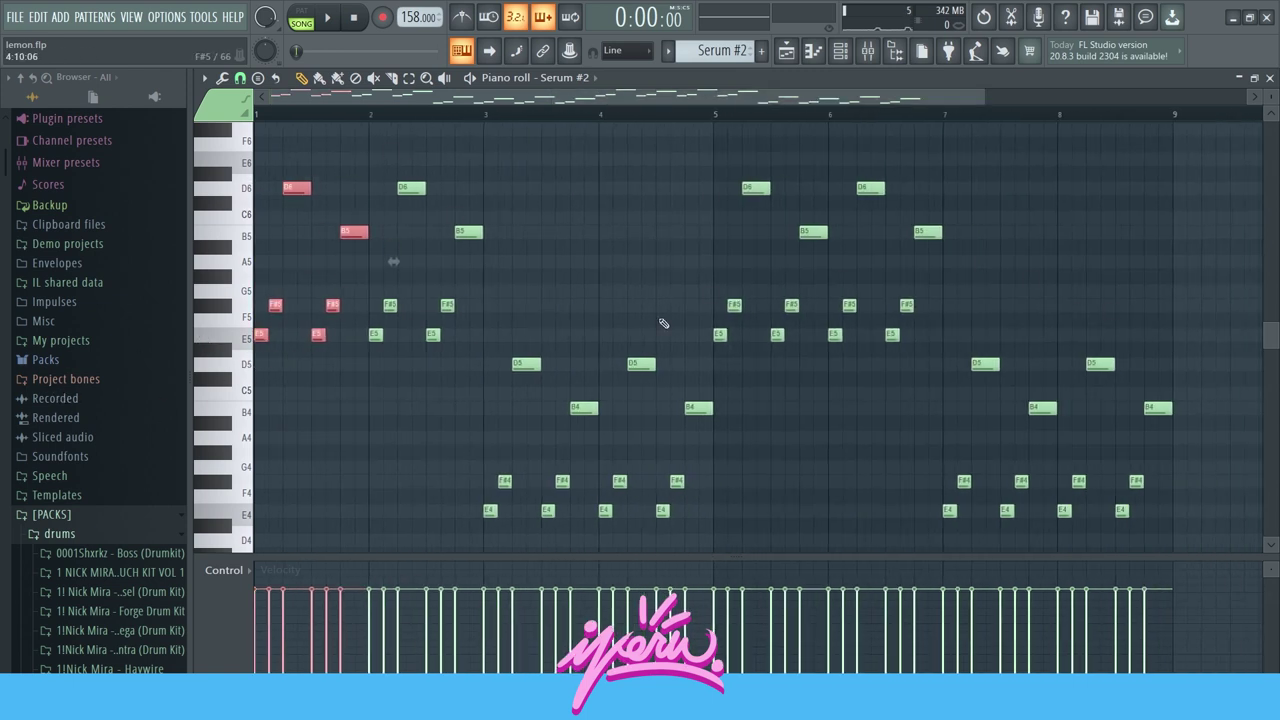
left_click_drag(482, 152, 143, 349)
left_click_drag(508, 355, 698, 548)
left_click_drag(696, 302, 481, 503)
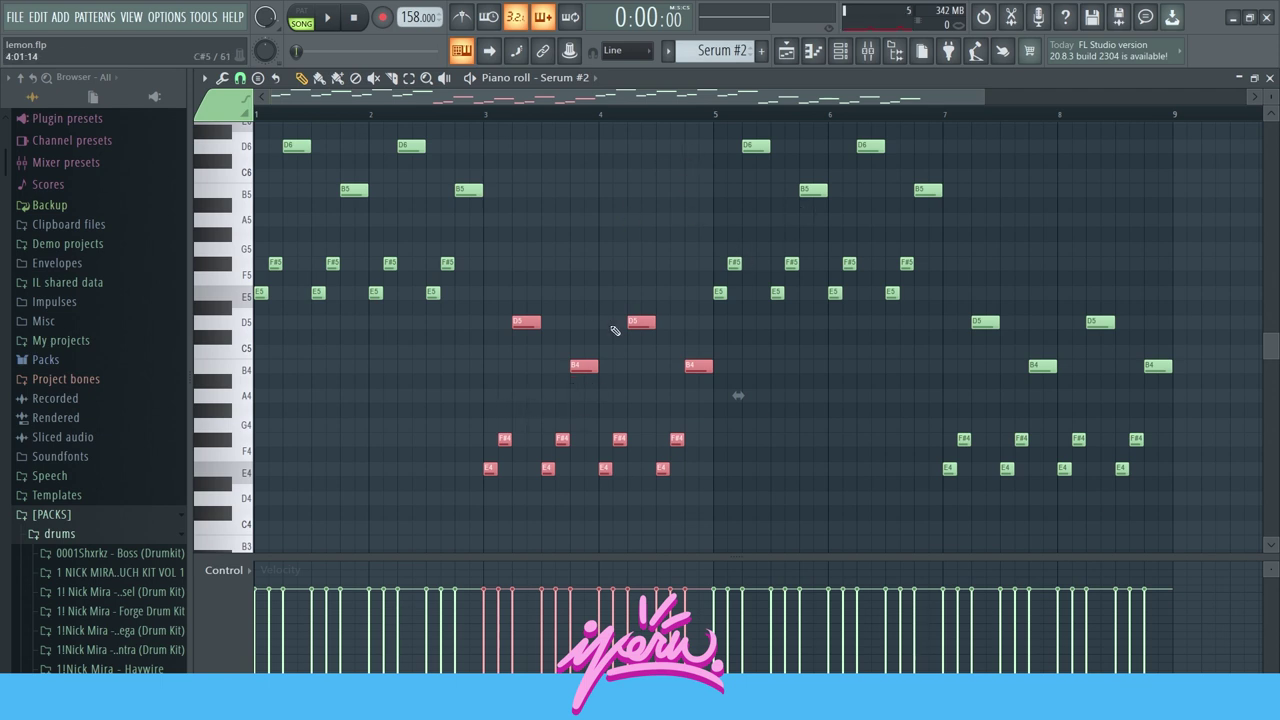
left_click(618, 214)
scroll(657, 360, "down", 2)
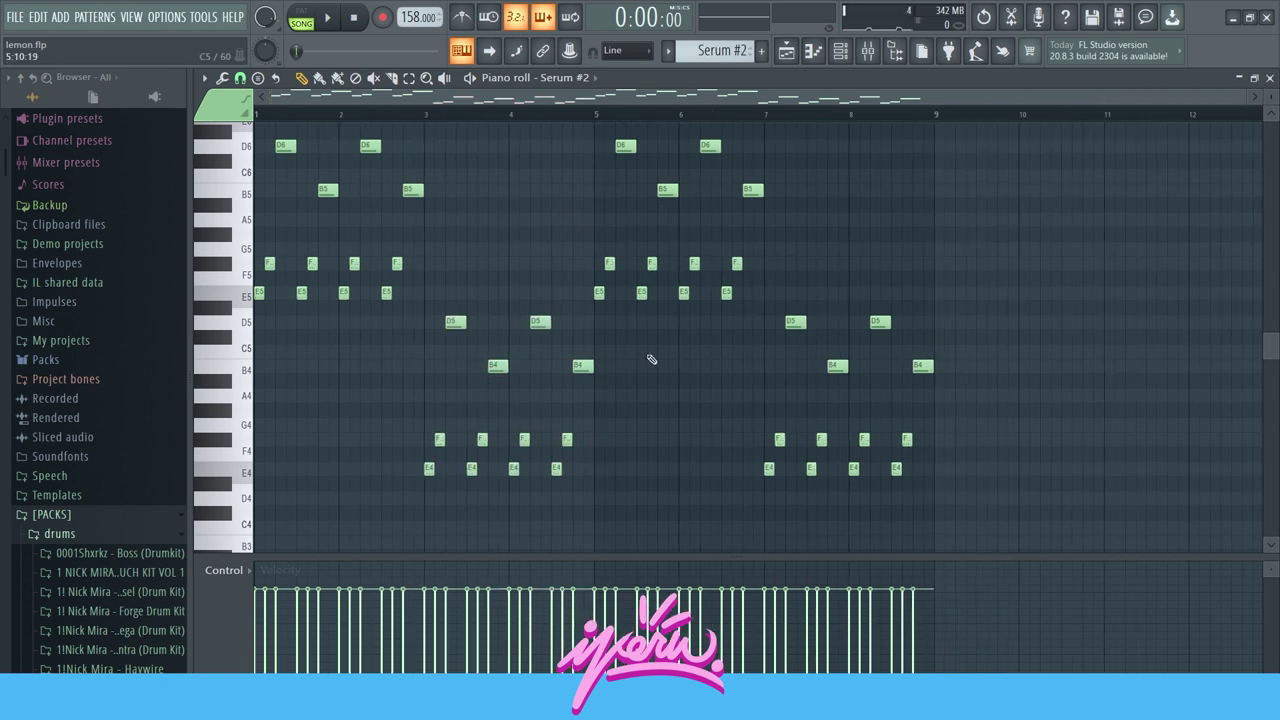
scroll(509, 251, "up", 3)
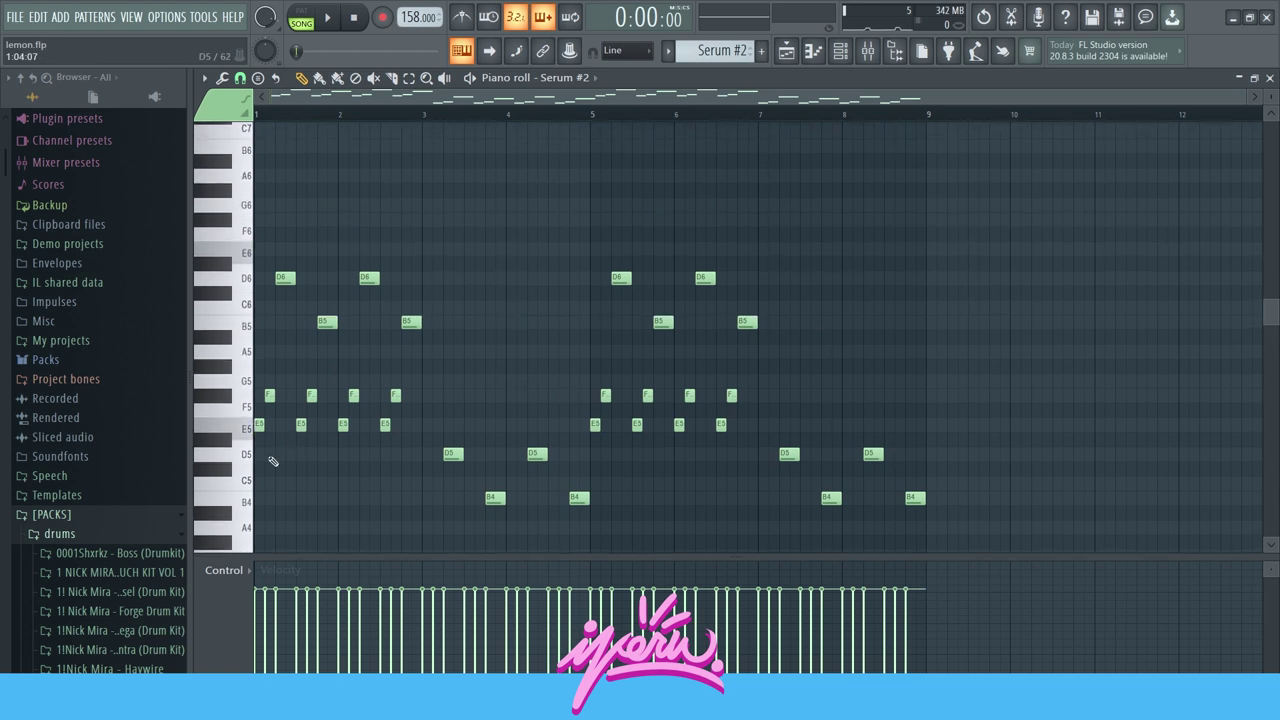
scroll(262, 466, "up", 5)
scroll(326, 451, "left", 1)
scroll(326, 451, "down", 4)
scroll(470, 355, "down", 1)
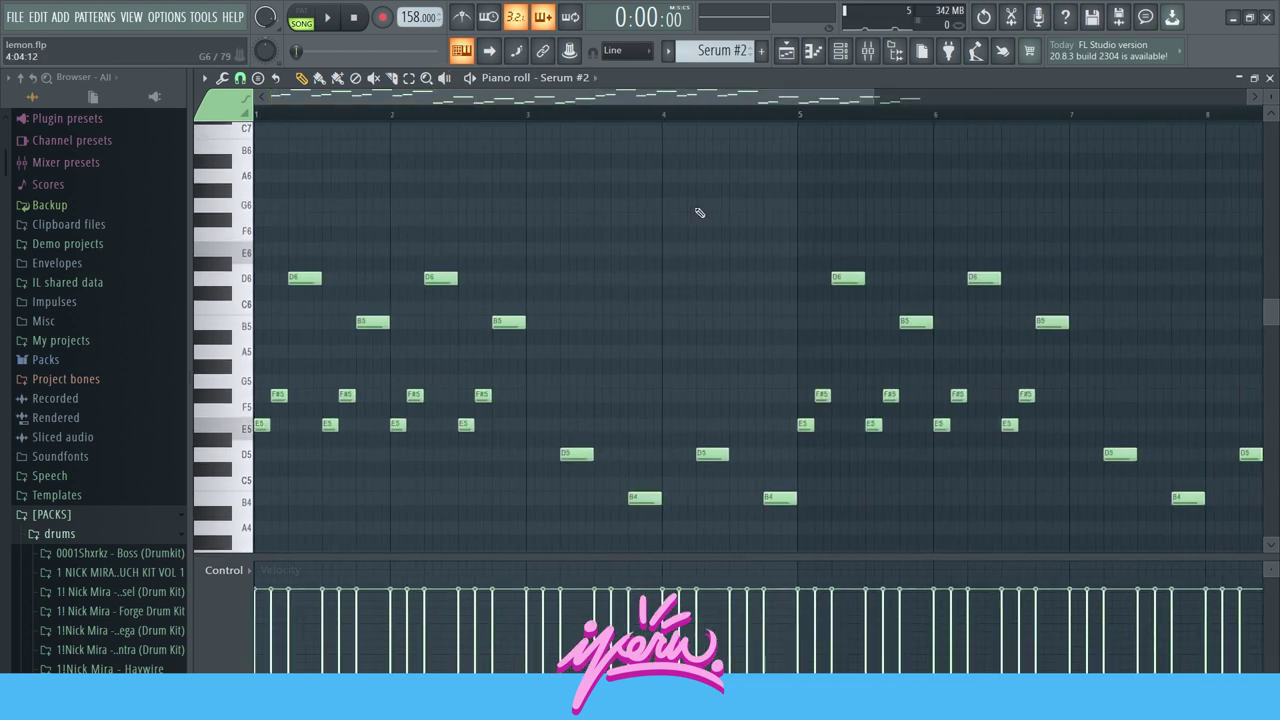
Return to the Playlist, briefly reopen the Serum #2 notes, then go back to the arrangement.
left_click(786, 50)
double_click(460, 204)
scroll(473, 200, "down", 3)
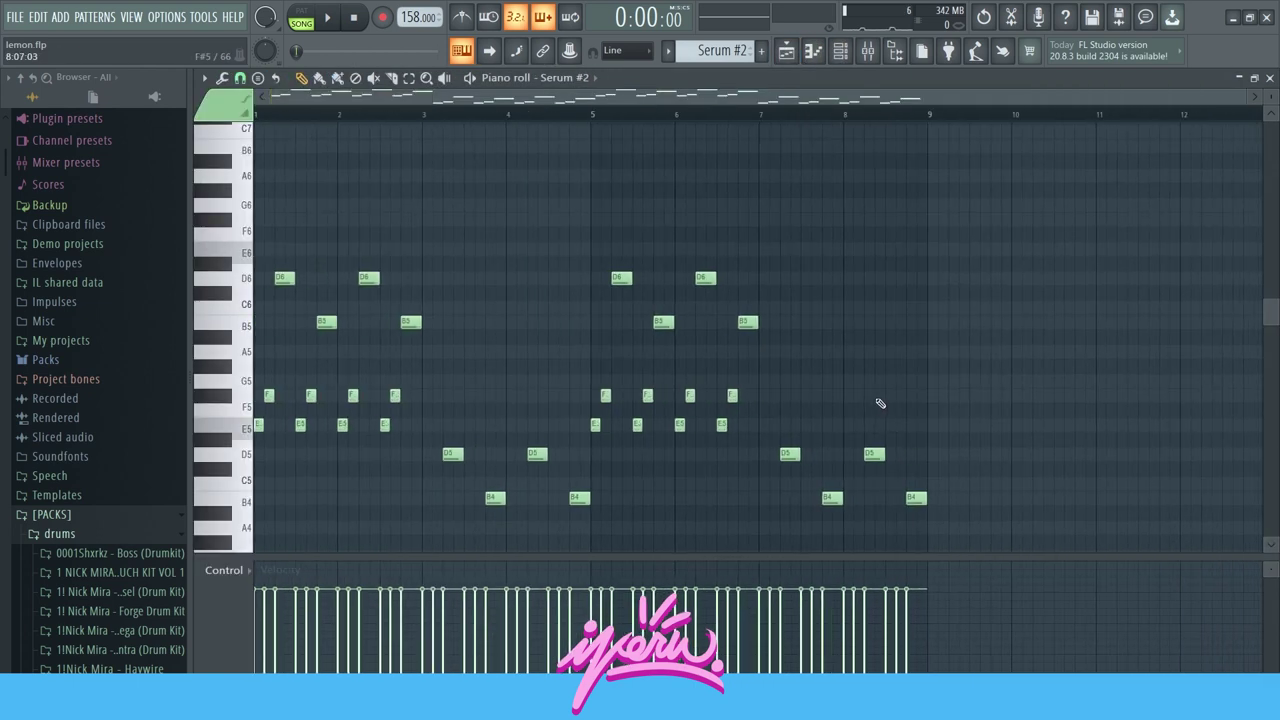
scroll(877, 397, "down", 6)
scroll(517, 340, "up", 4)
scroll(400, 229, "up", 1)
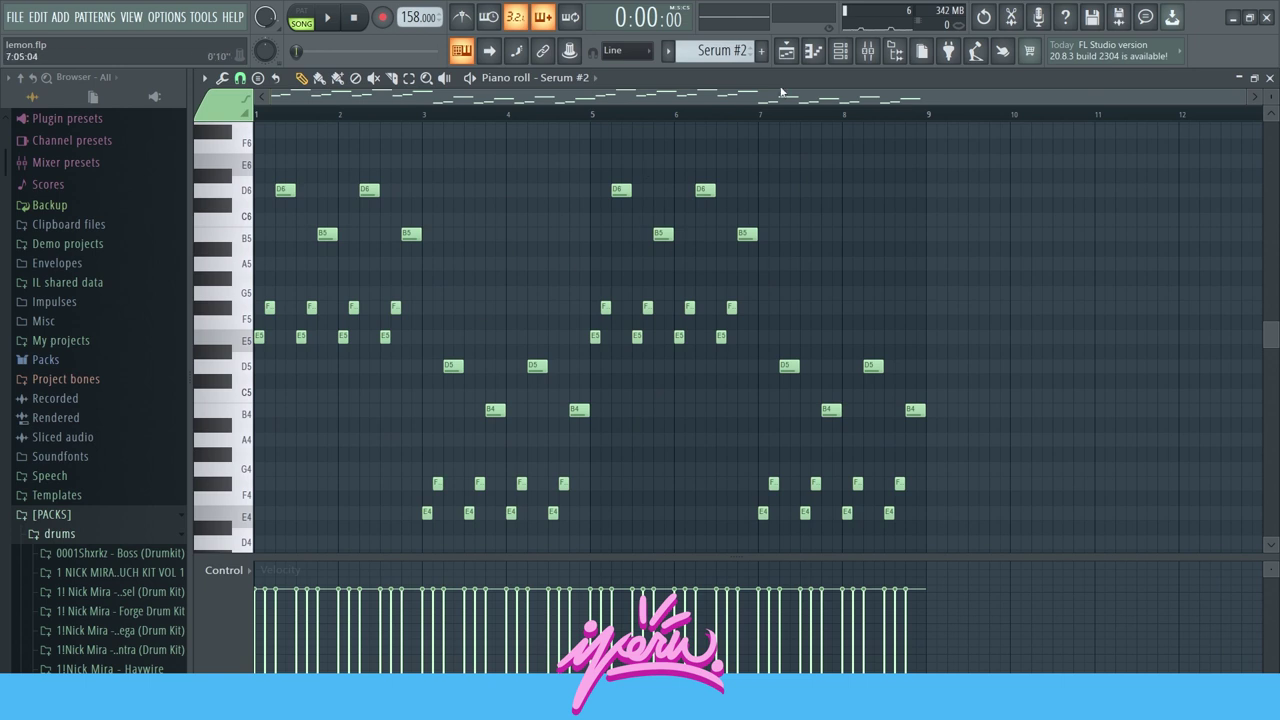
left_click(786, 50)
Solo Track 3 and play the lead - menace melody in its piano roll.
right_click(408, 254)
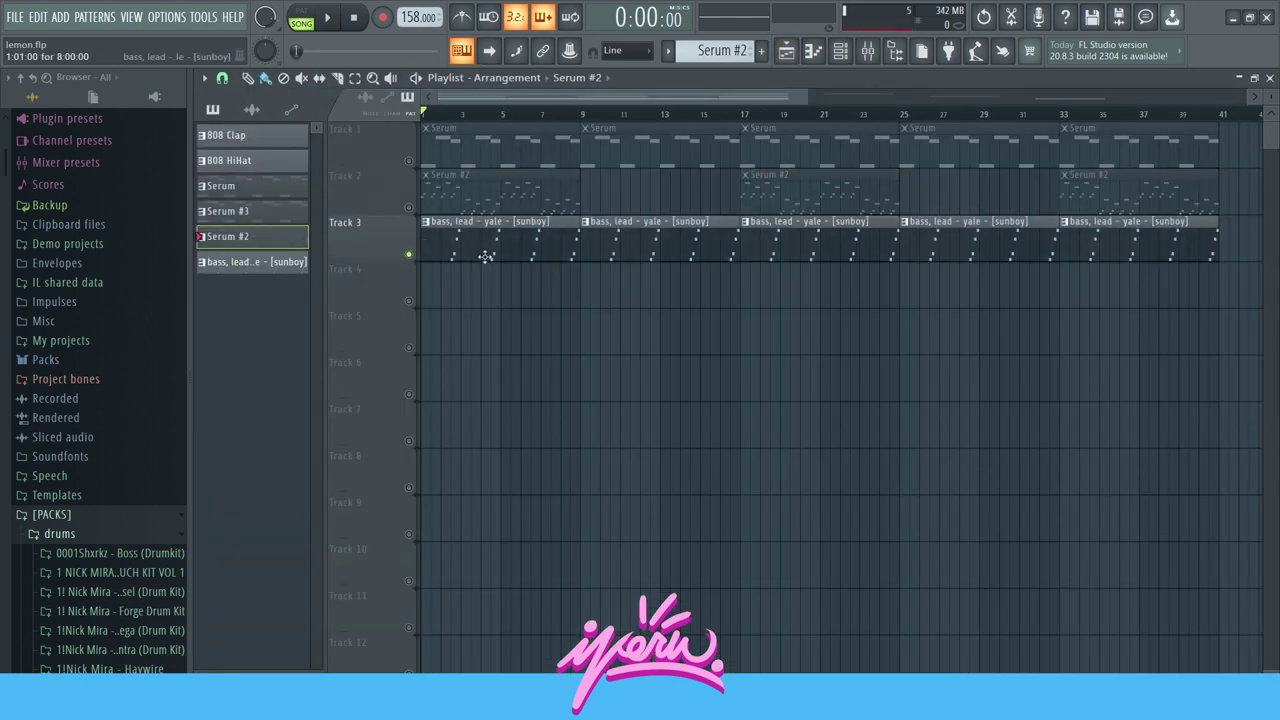
double_click(486, 248)
key("space")
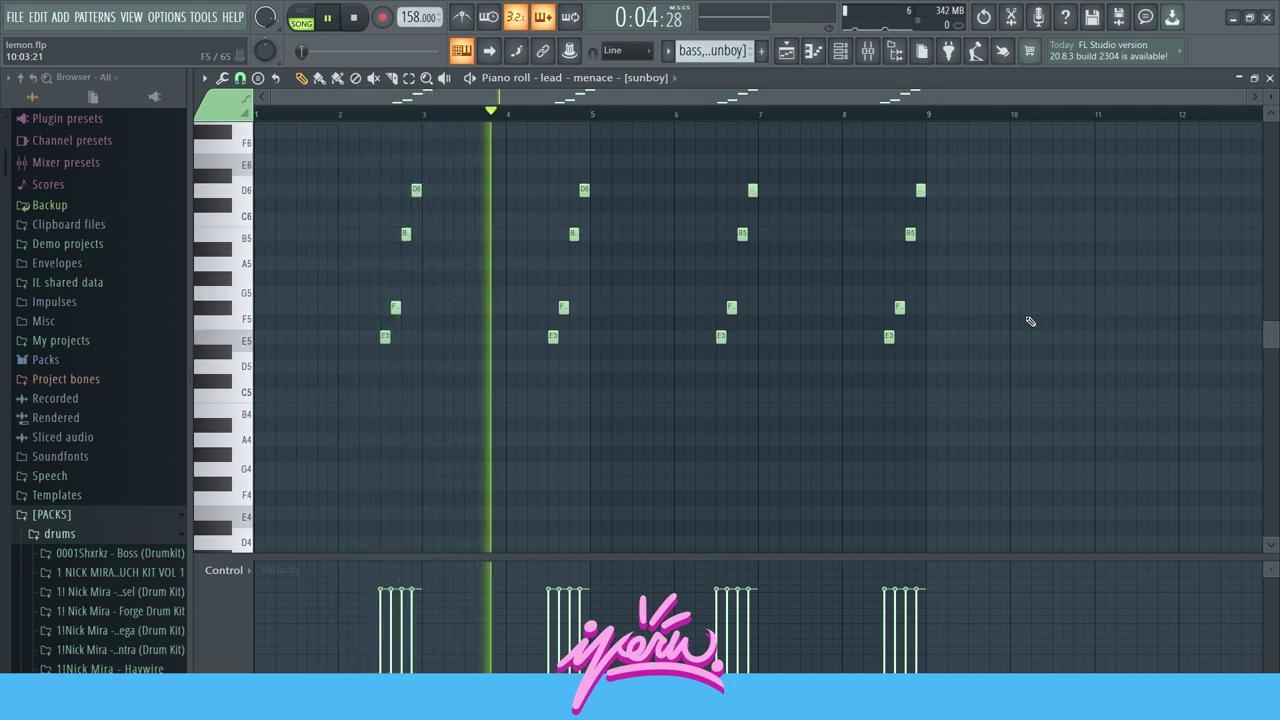
key("space")
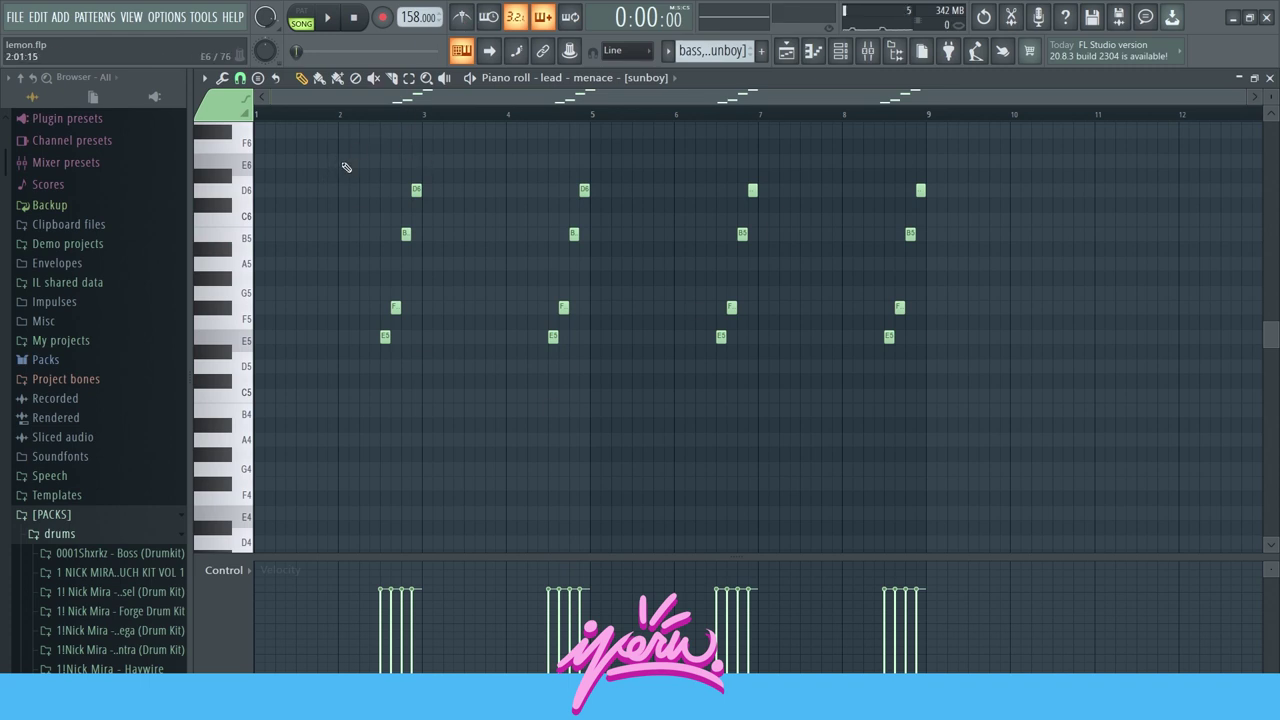
Select the first group of four lead notes to inspect it, then clear the selection.
scroll(232, 359, "up", 3)
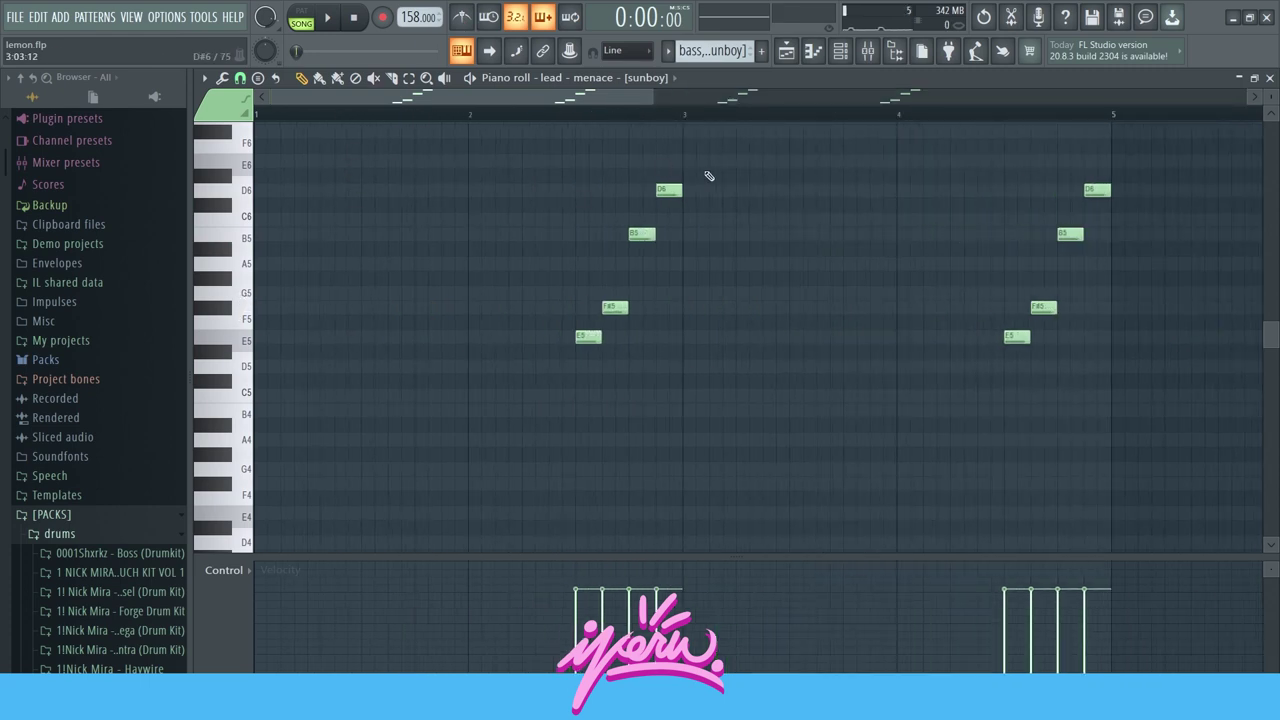
left_click_drag(696, 172, 257, 405)
right_click(551, 451)
left_click_drag(680, 157, 257, 386)
right_click(613, 440)
scroll(540, 370, "down", 4)
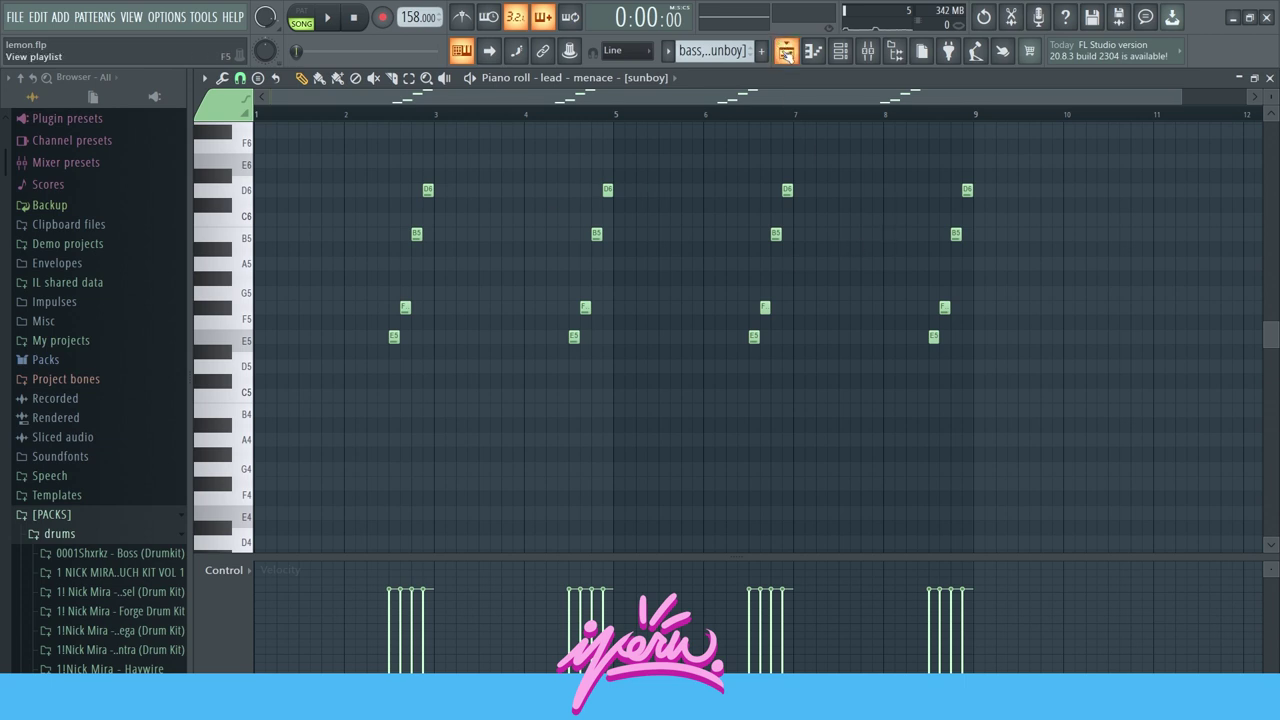
Play the whole arrangement from the Playlist, then stop.
left_click(786, 52)
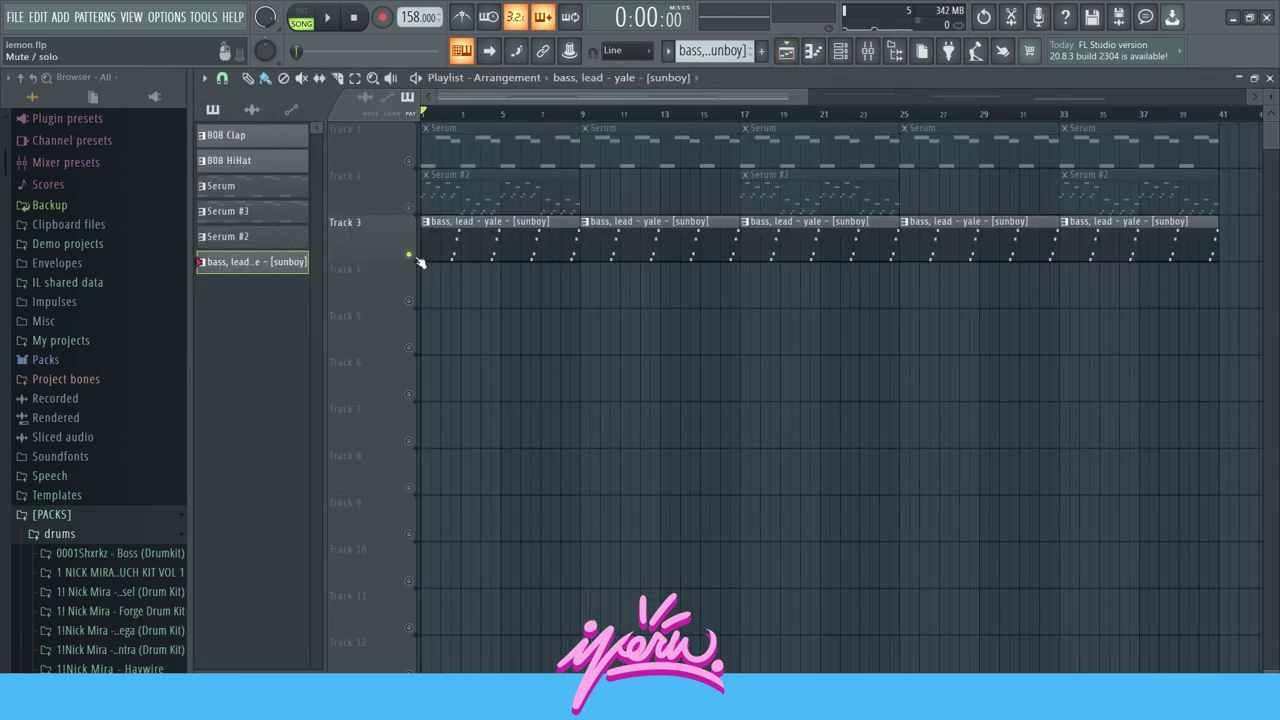
key("space")
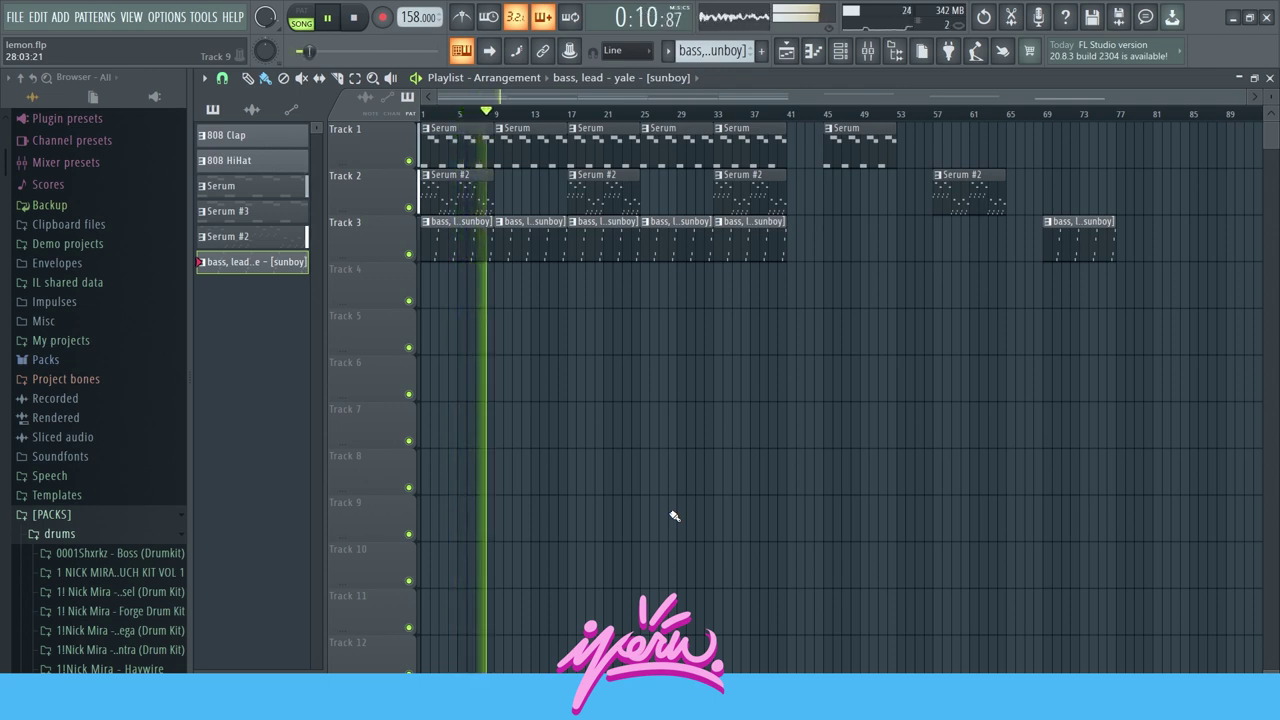
key("space")
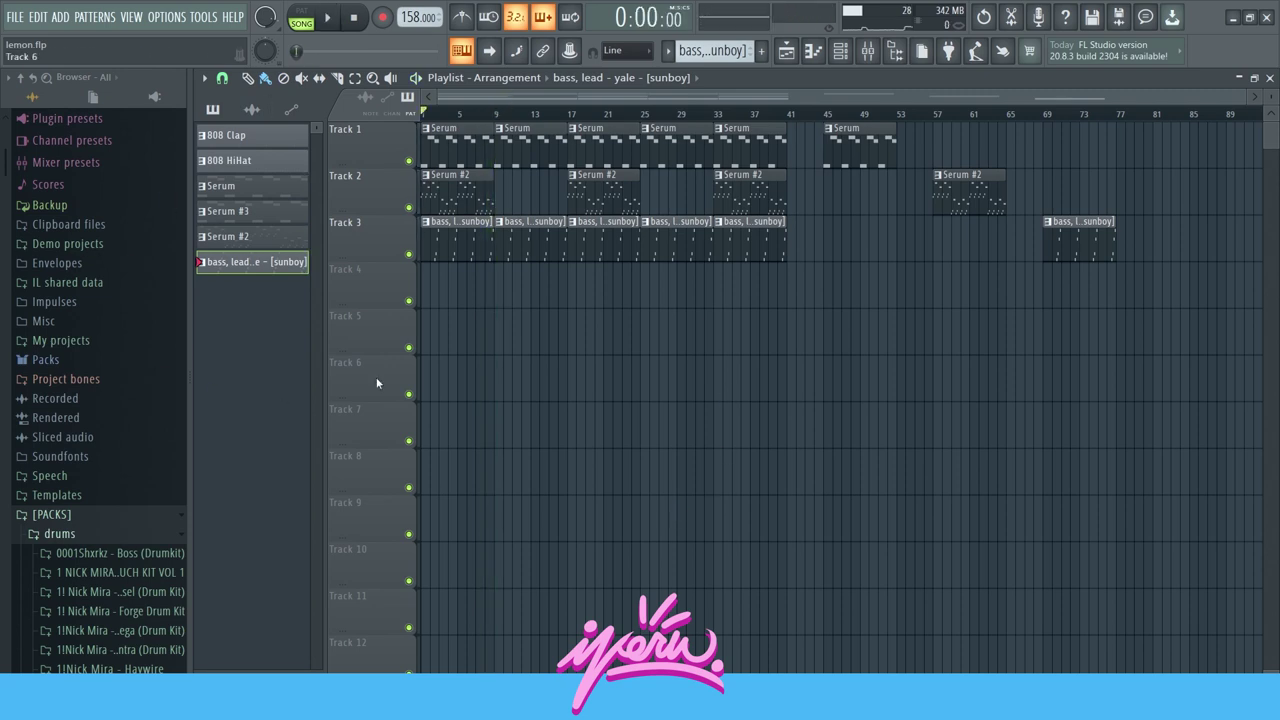
Box-select the right-hand Serum and bass clips and the bars 33–41 clips, then clear the selection.
left_click_drag(808, 138, 1189, 350)
left_click_drag(792, 140, 1140, 360)
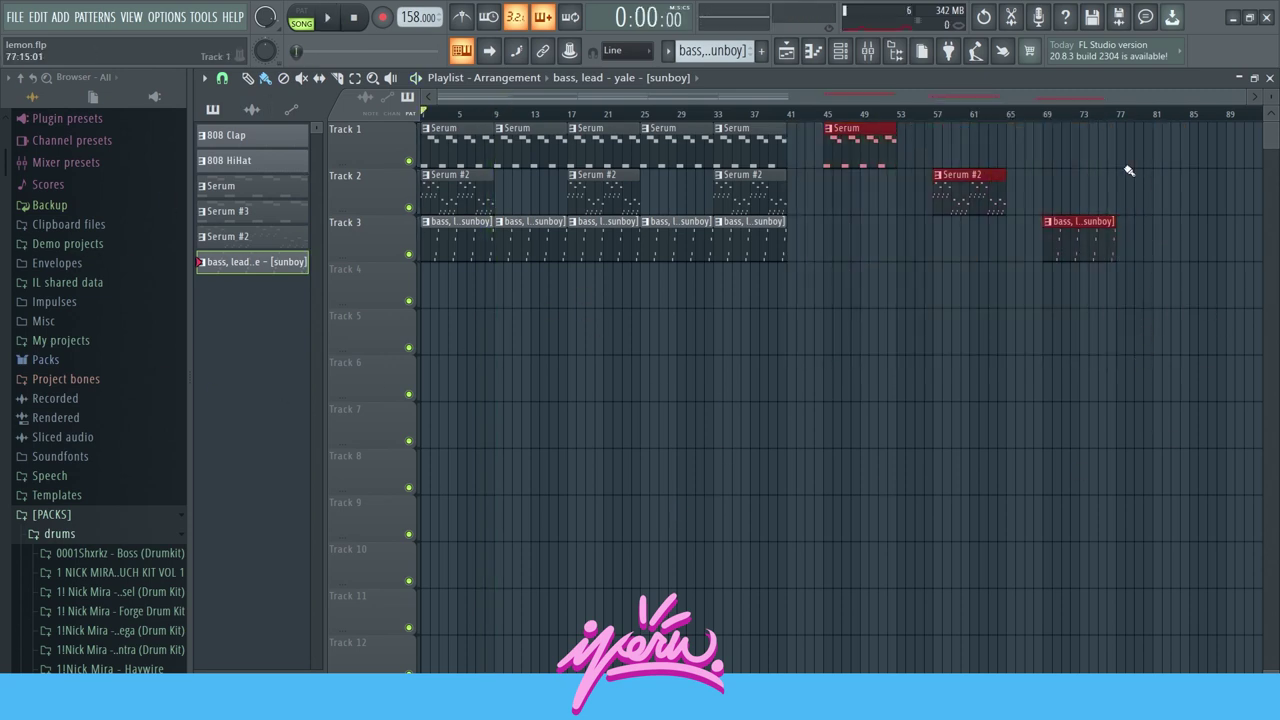
left_click_drag(806, 141, 1190, 360)
left_click(778, 344)
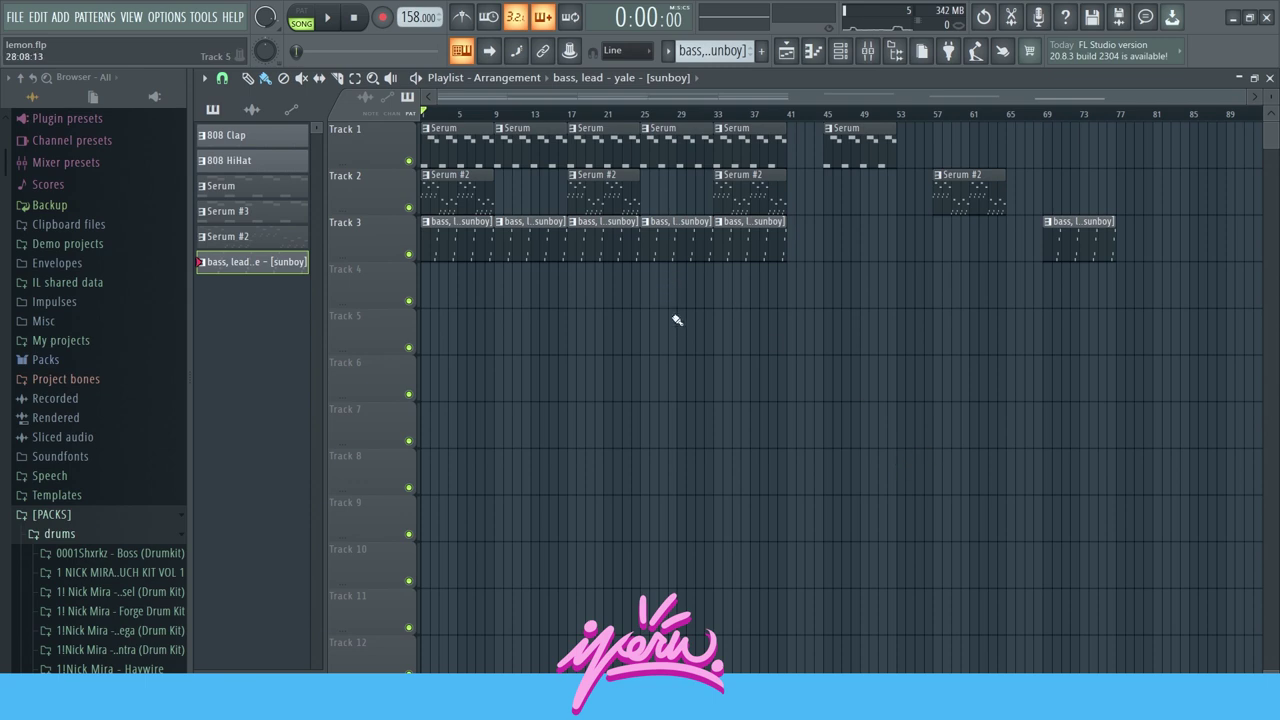
left_click_drag(776, 304, 729, 348)
left_click_drag(804, 168, 714, 122)
left_click(818, 146)
Select the clips from bar 45 onward, mark that time range, and send the playhead back to the start.
left_click_drag(816, 124, 1116, 356)
left_click_drag(1154, 112, 924, 112)
left_click(897, 112)
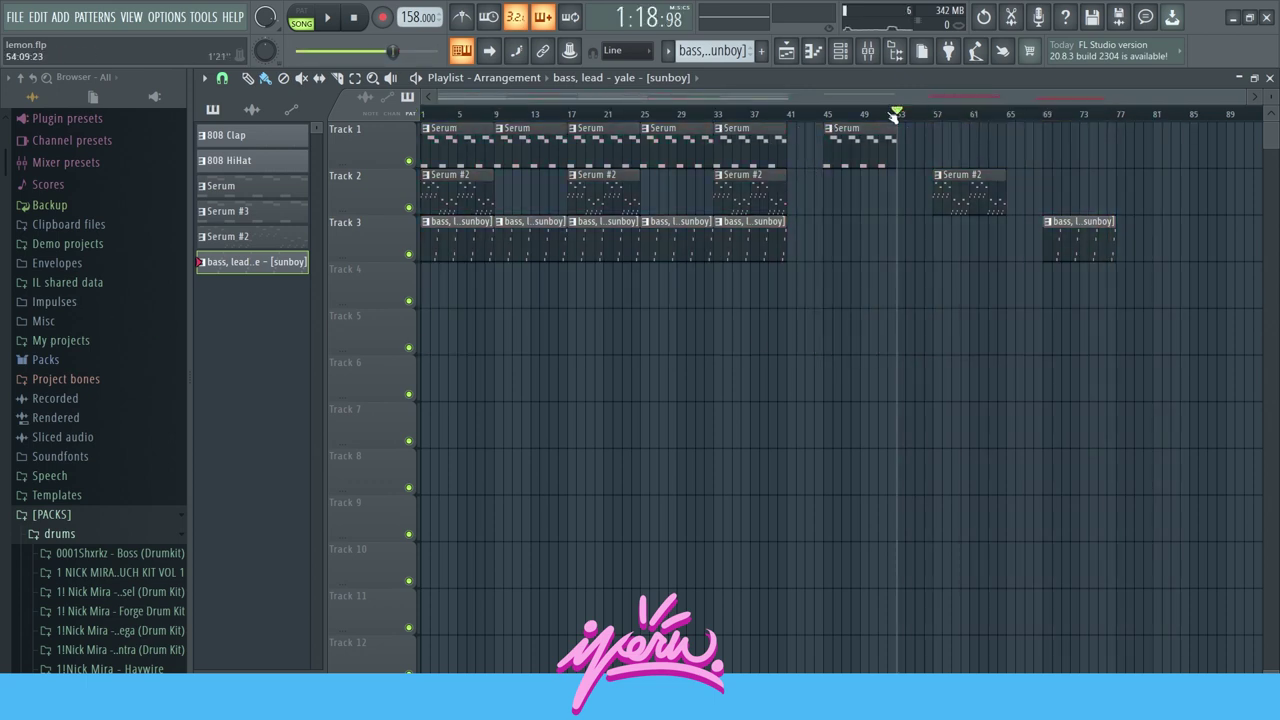
key("space")
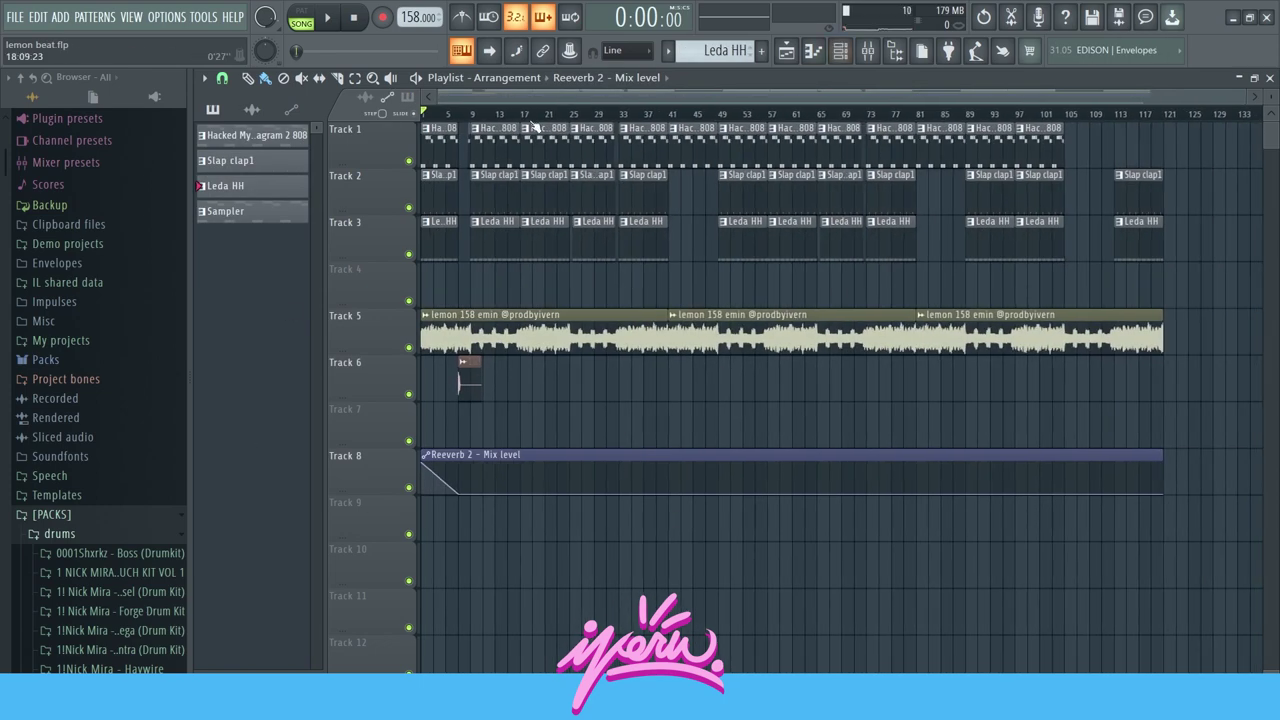
Play the lemon beat from bar 9, then solo the 808 on Track 1.
scroll(556, 114, "up", 4)
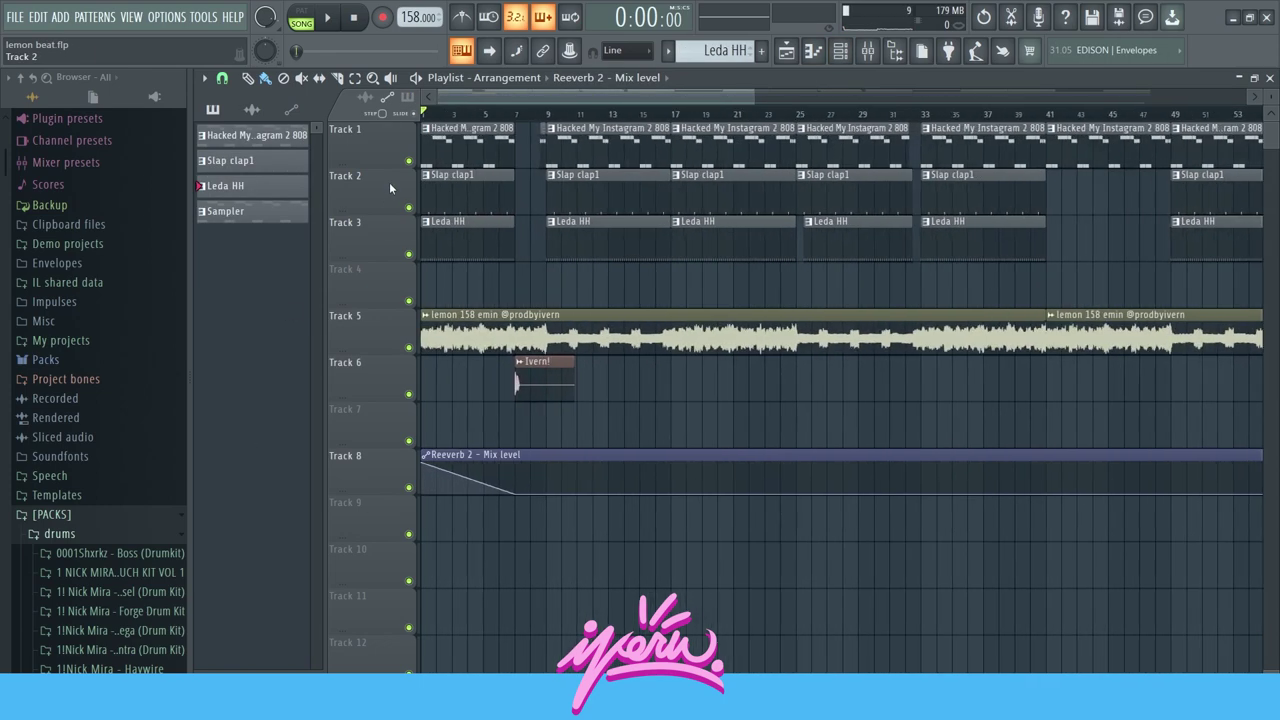
left_click(550, 117)
key("space")
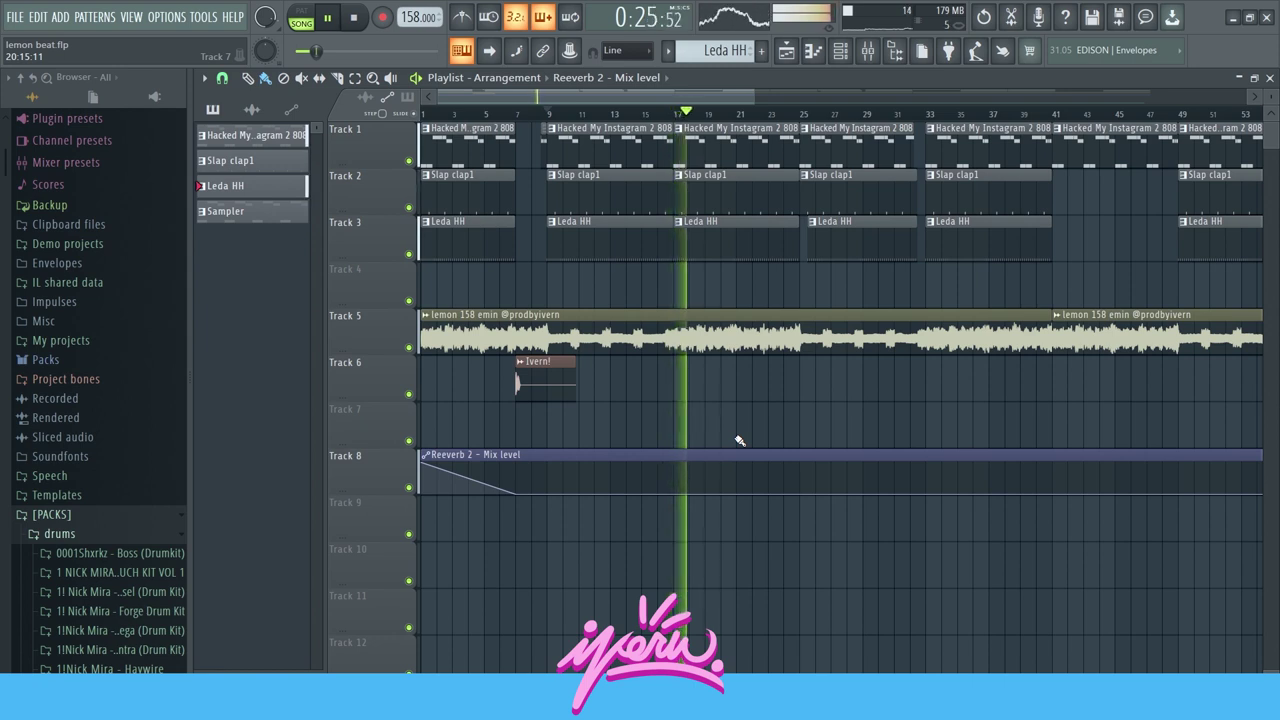
key("space")
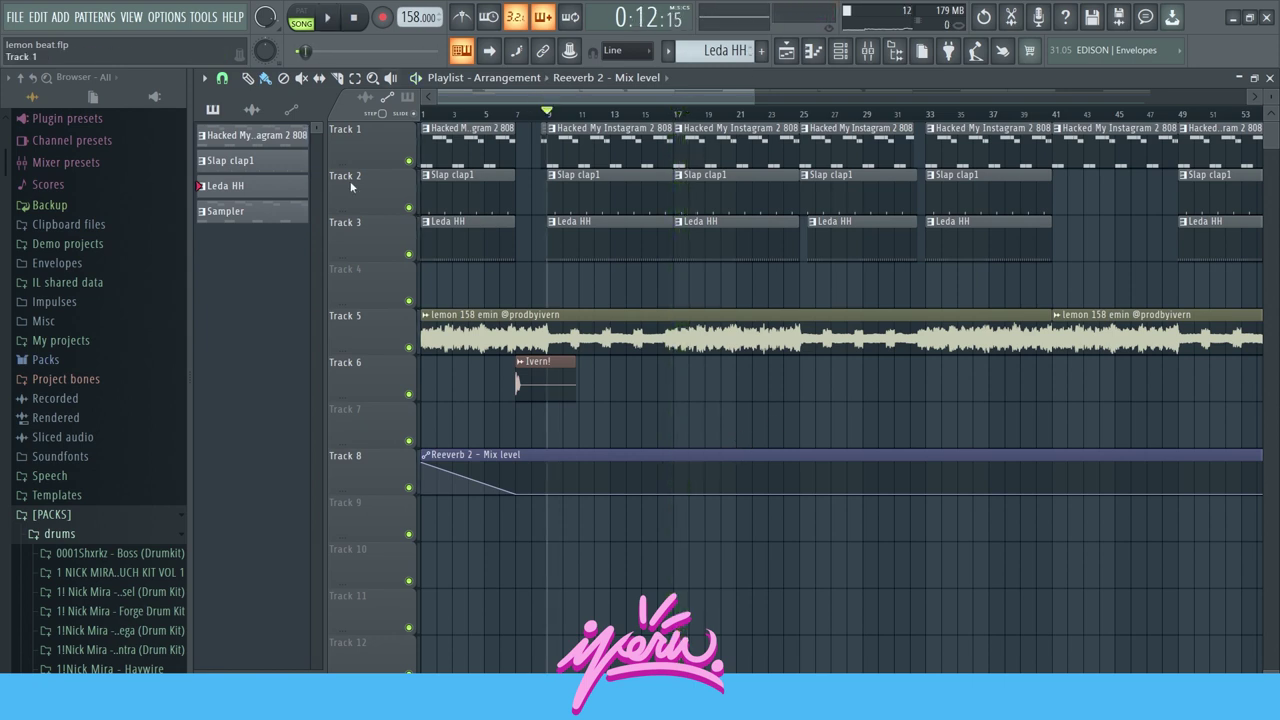
right_click(410, 163)
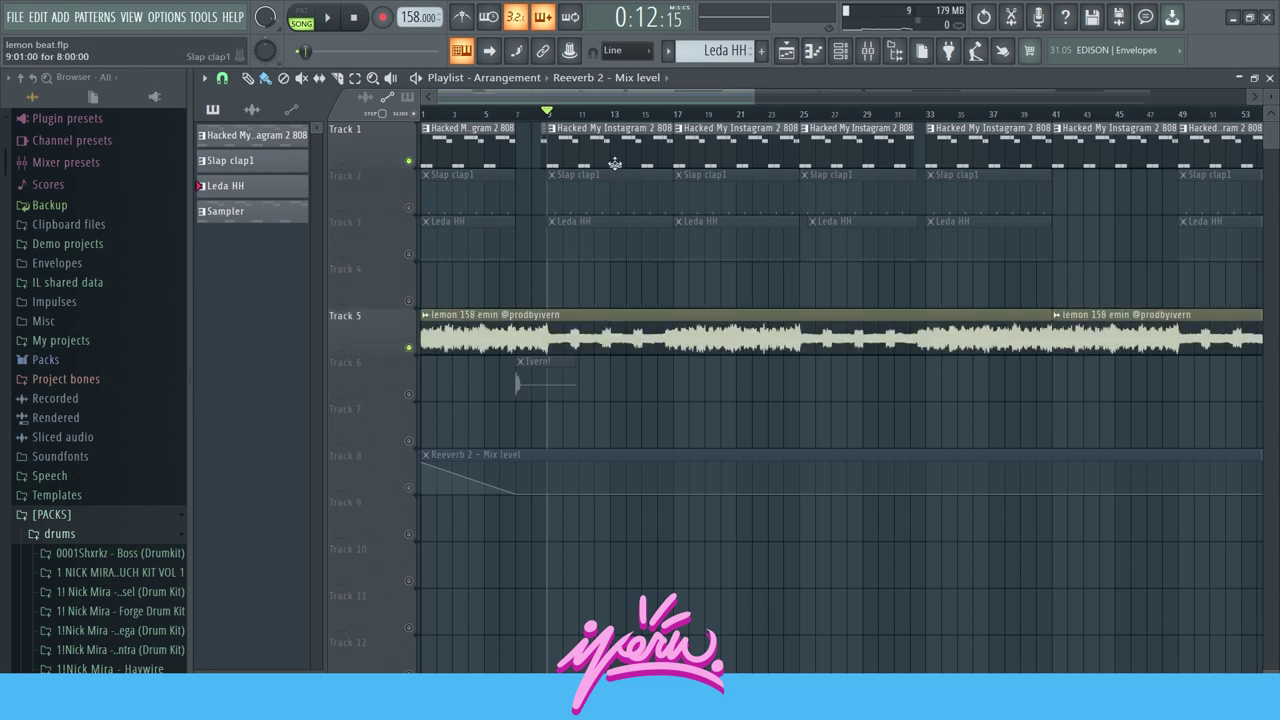
Play the 808 pattern in its piano roll, then return to the arrangement.
double_click(640, 128)
key("space")
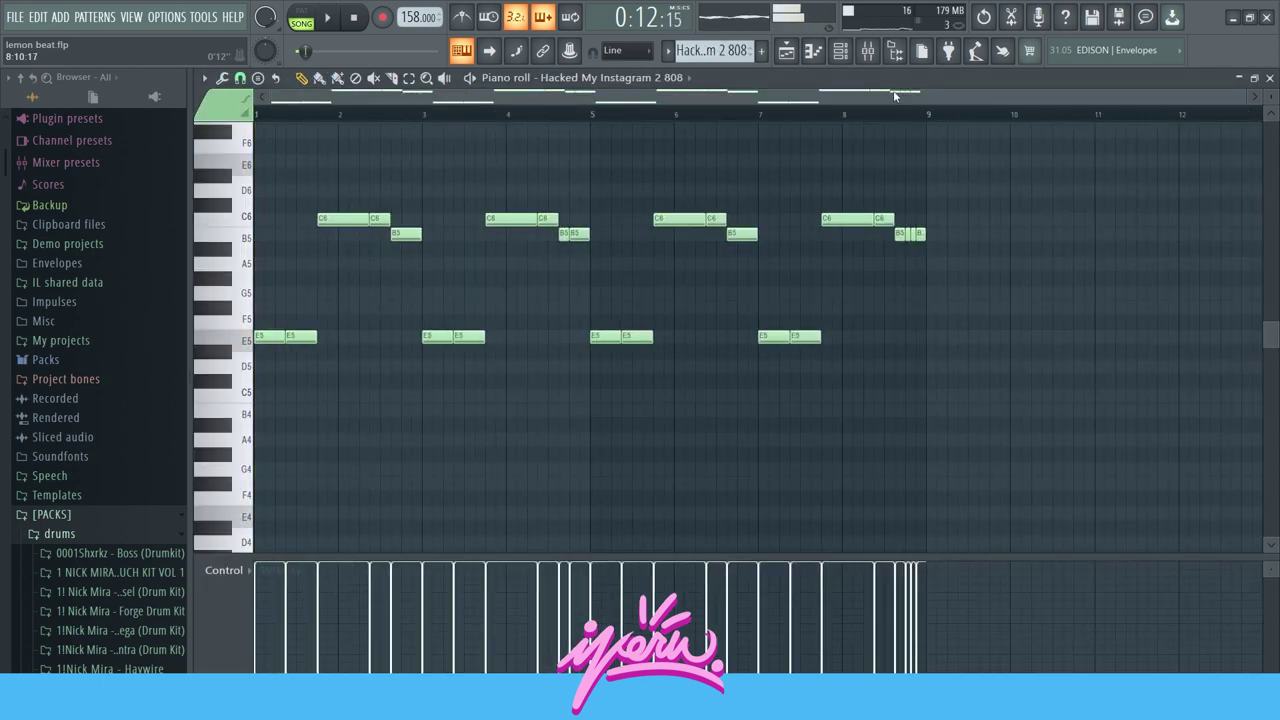
key("space")
key("F5")
Unmute Track 8's reverb automation and play the 808 with it.
left_click(408, 487)
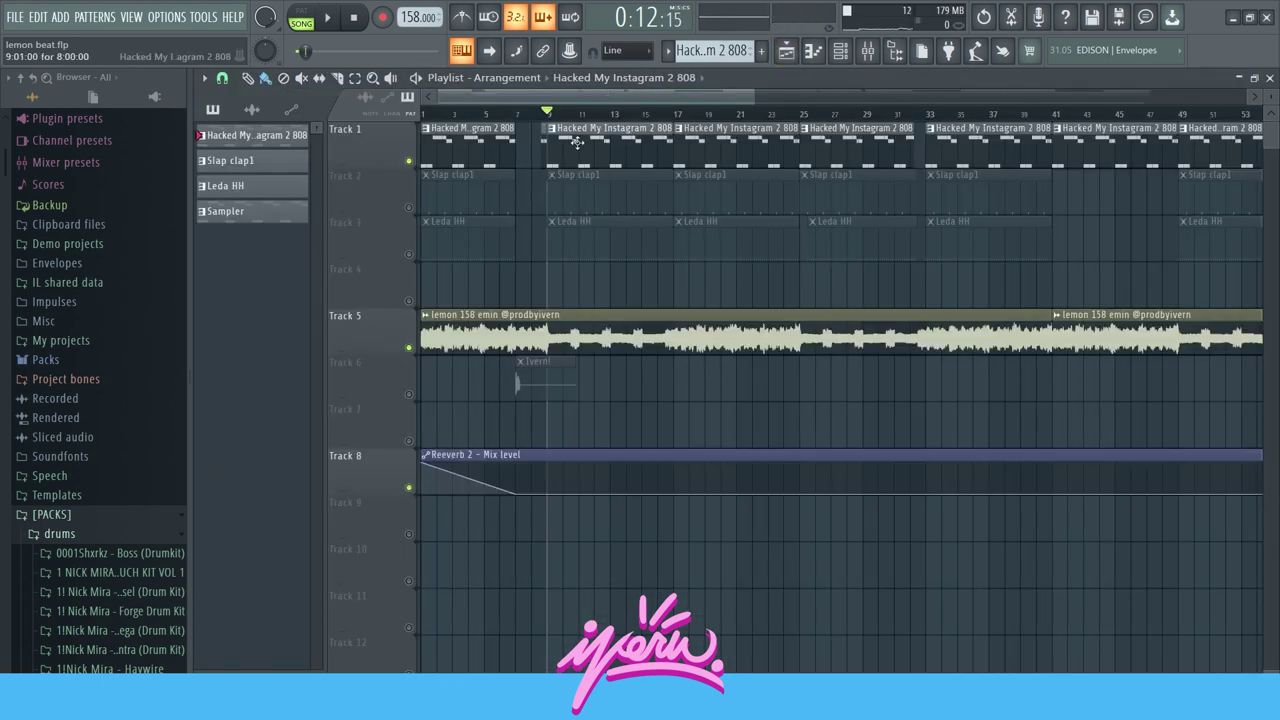
key("F7")
key("space")
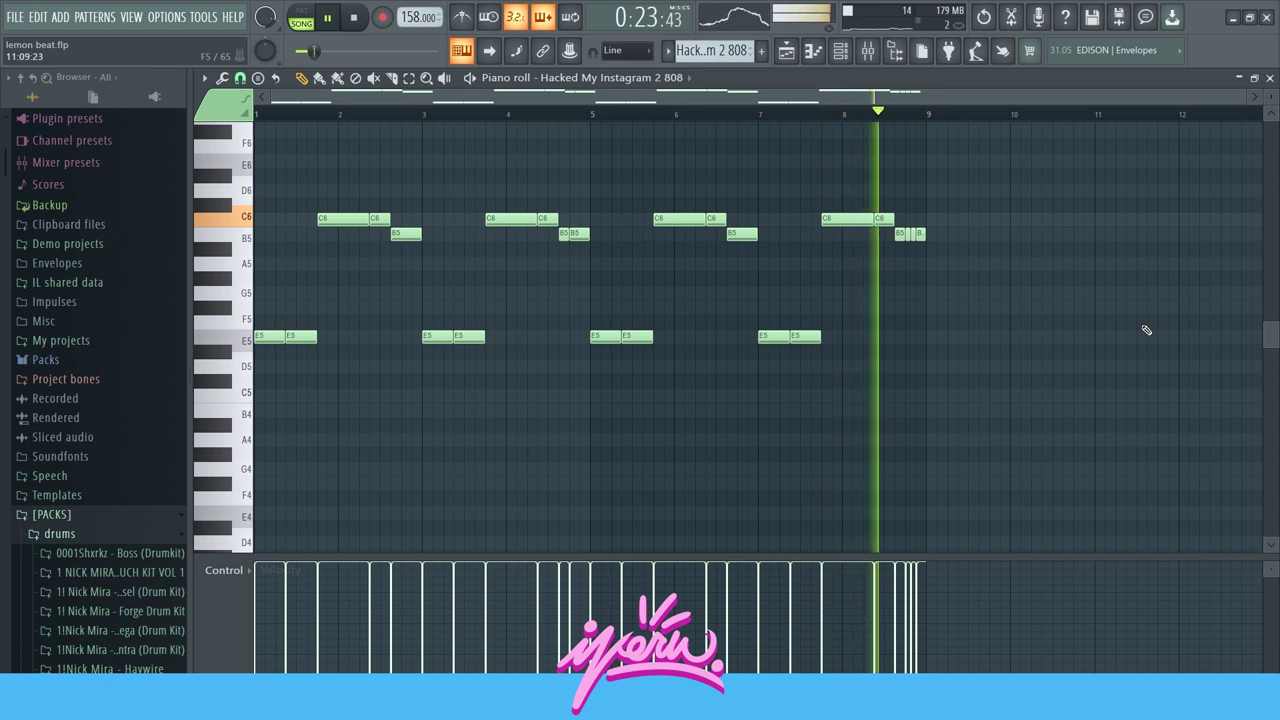
key("space")
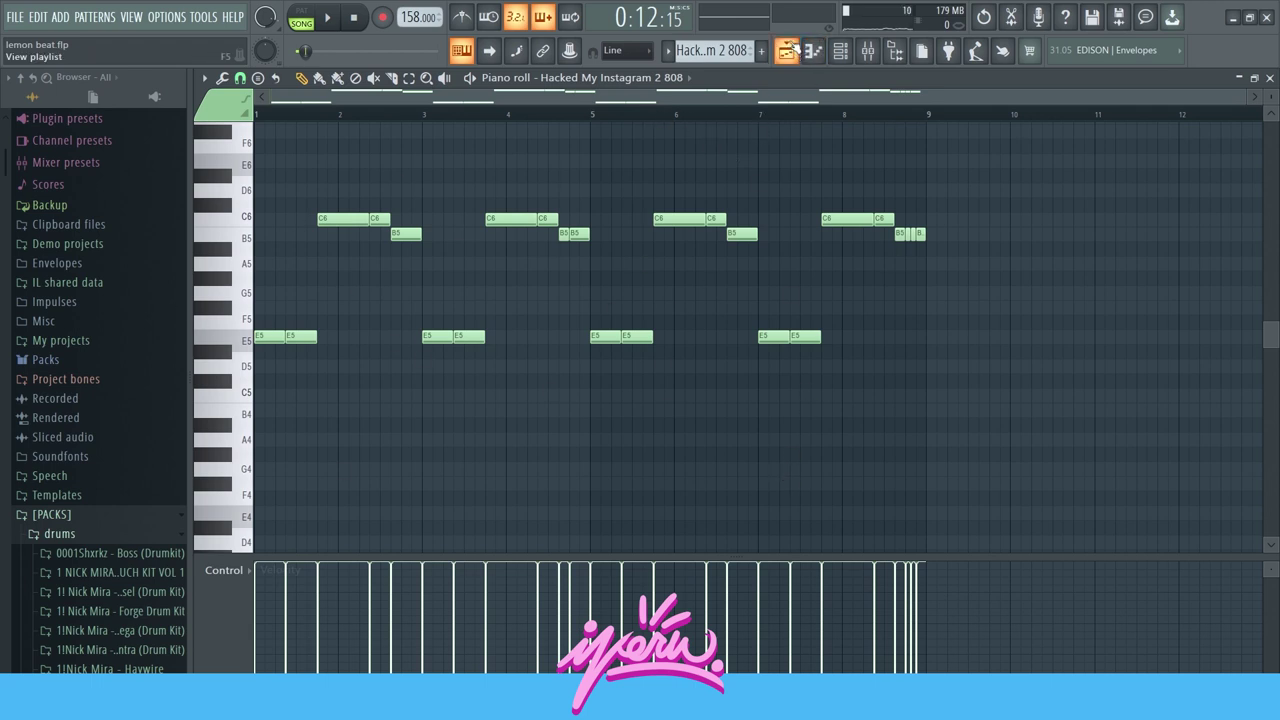
left_click(789, 52)
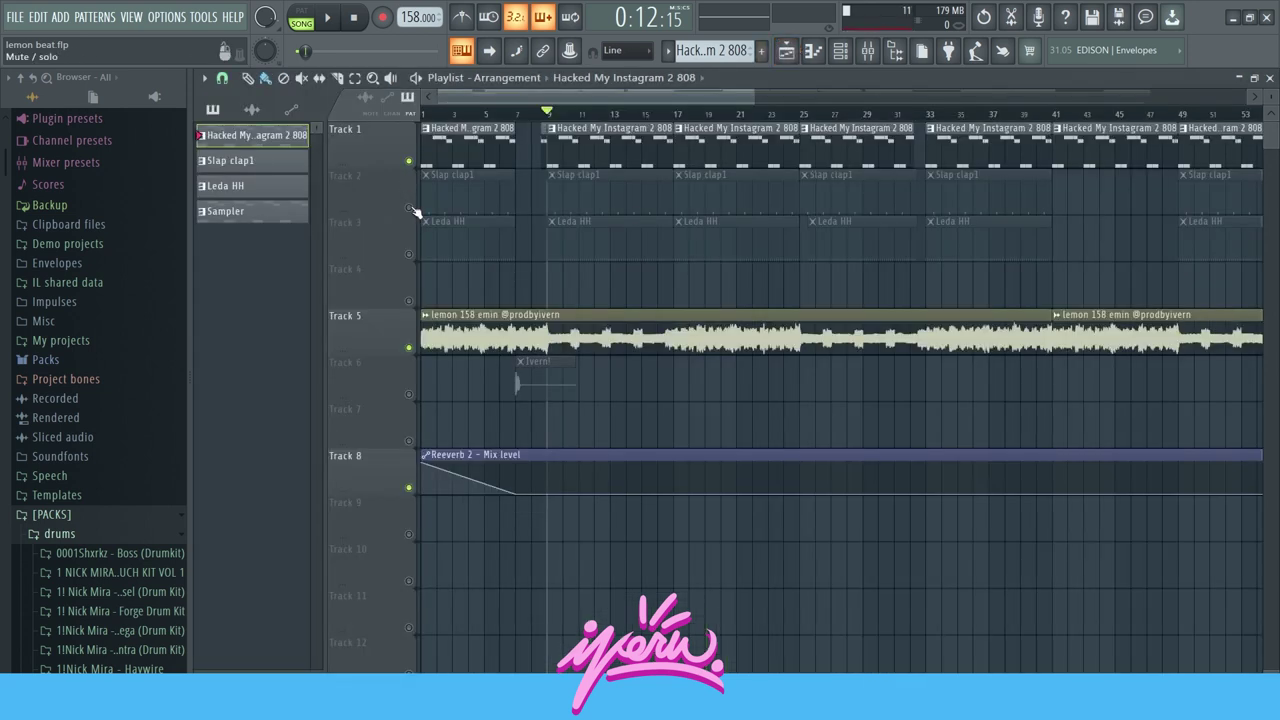
Review the Slap clap1 notes, then open and play the Leda HH hi-hat pattern.
double_click(600, 186)
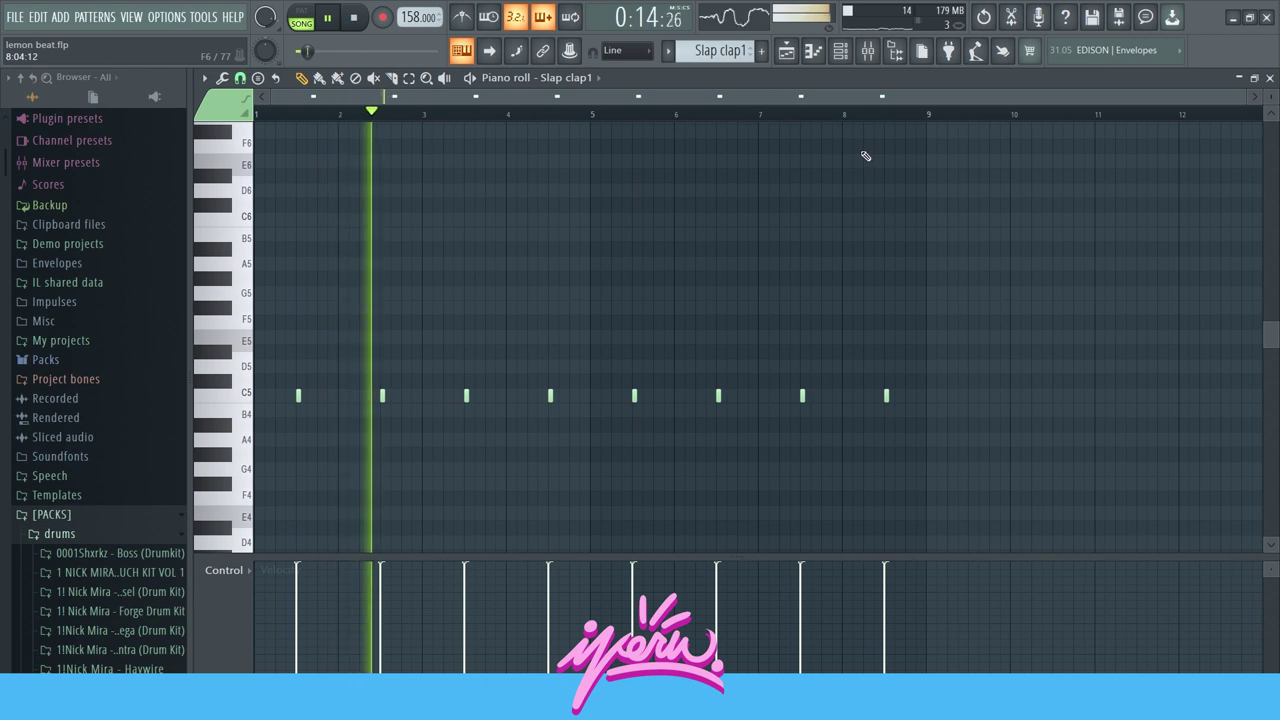
left_click(789, 52)
key("space")
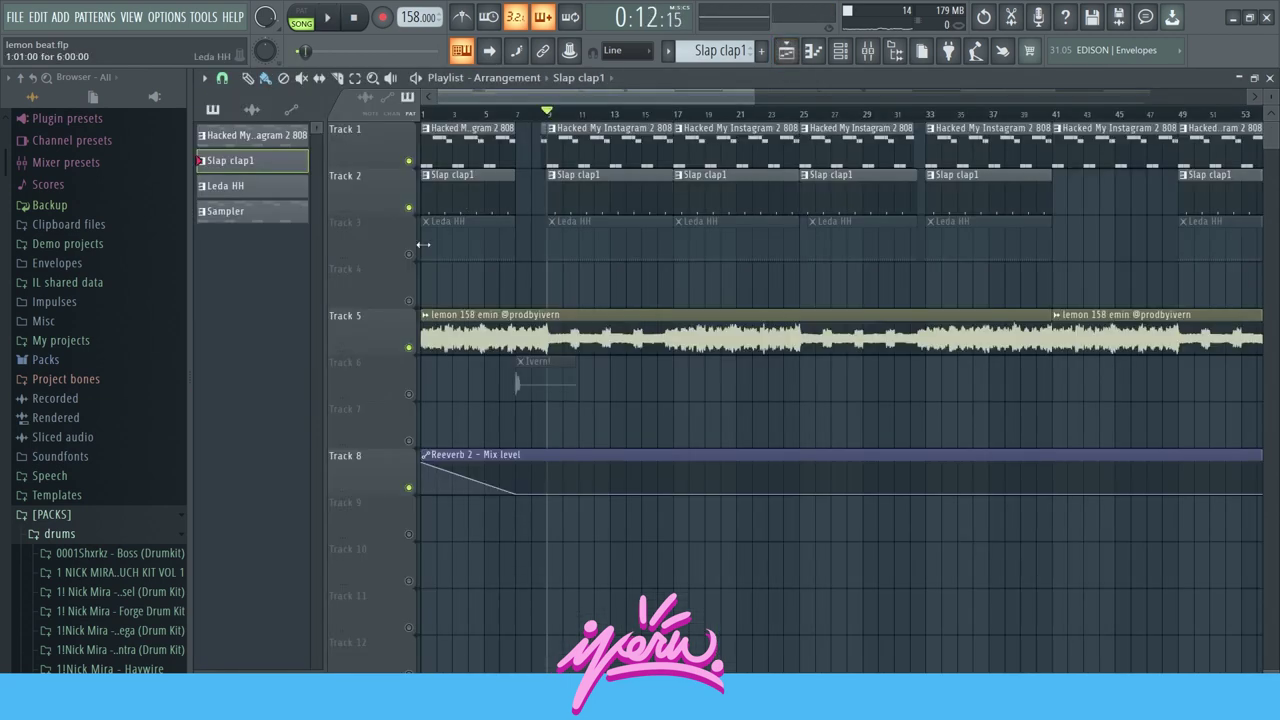
double_click(430, 238)
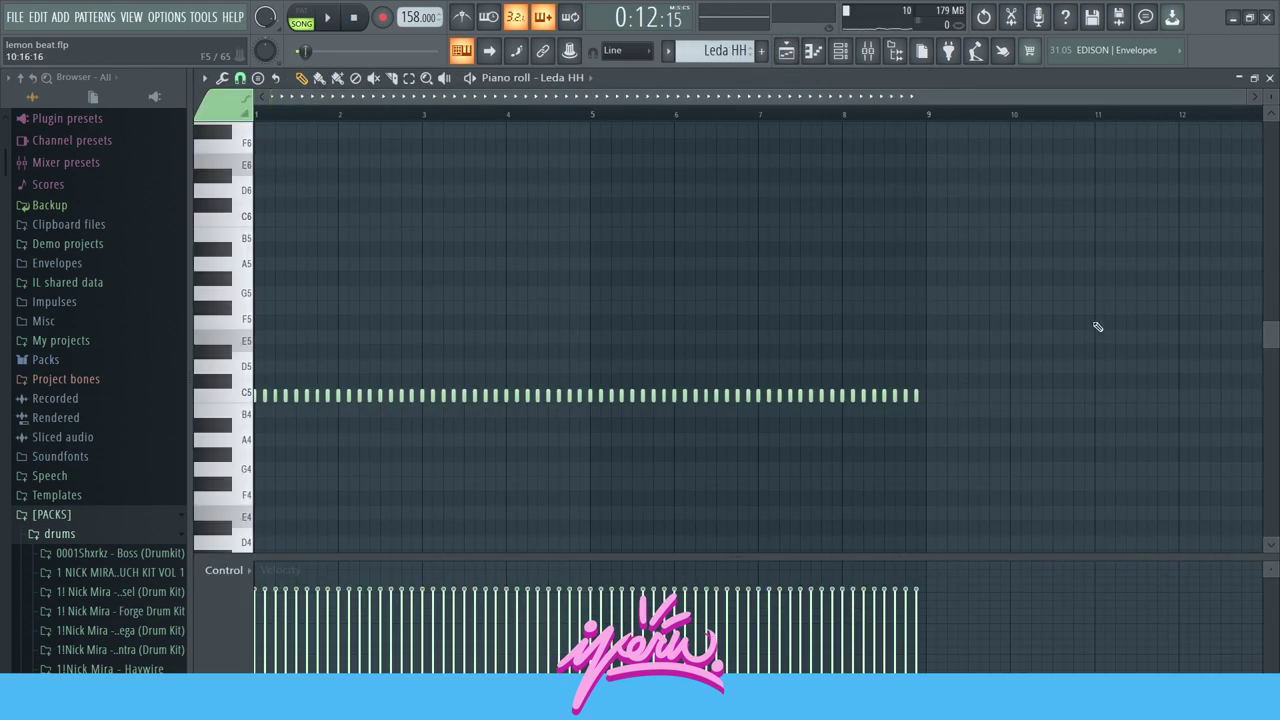
key("space")
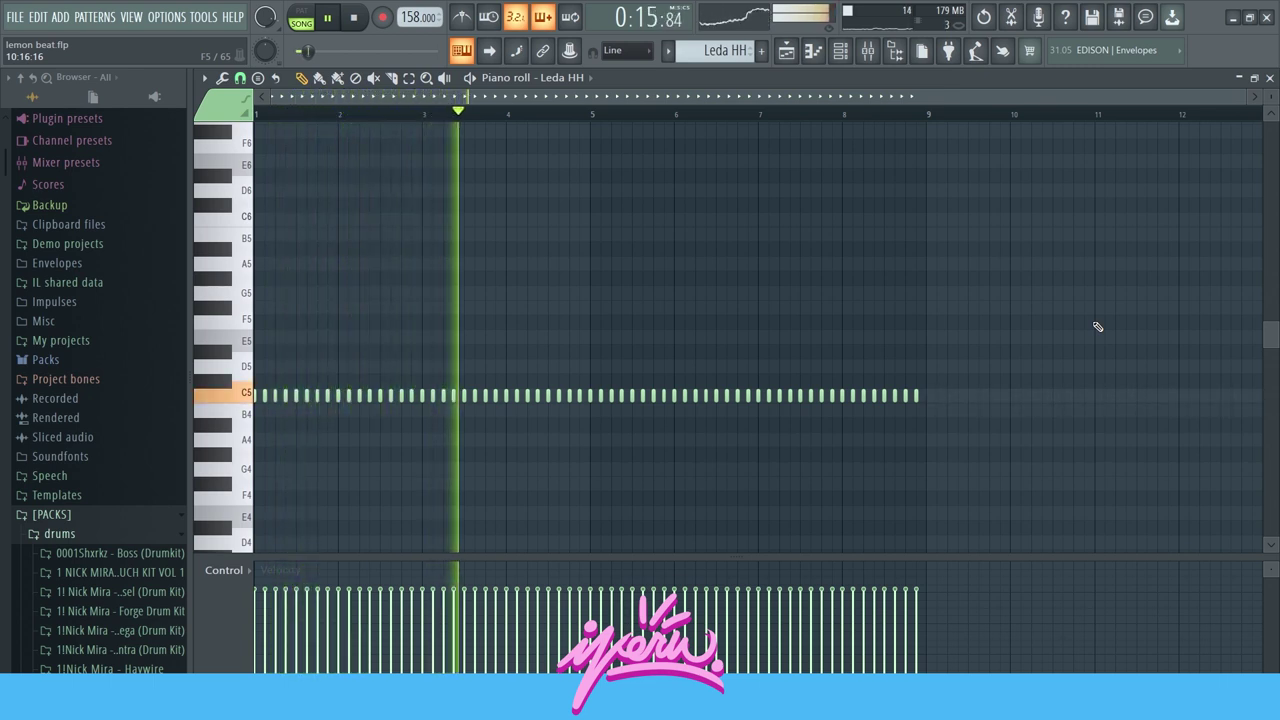
key("space")
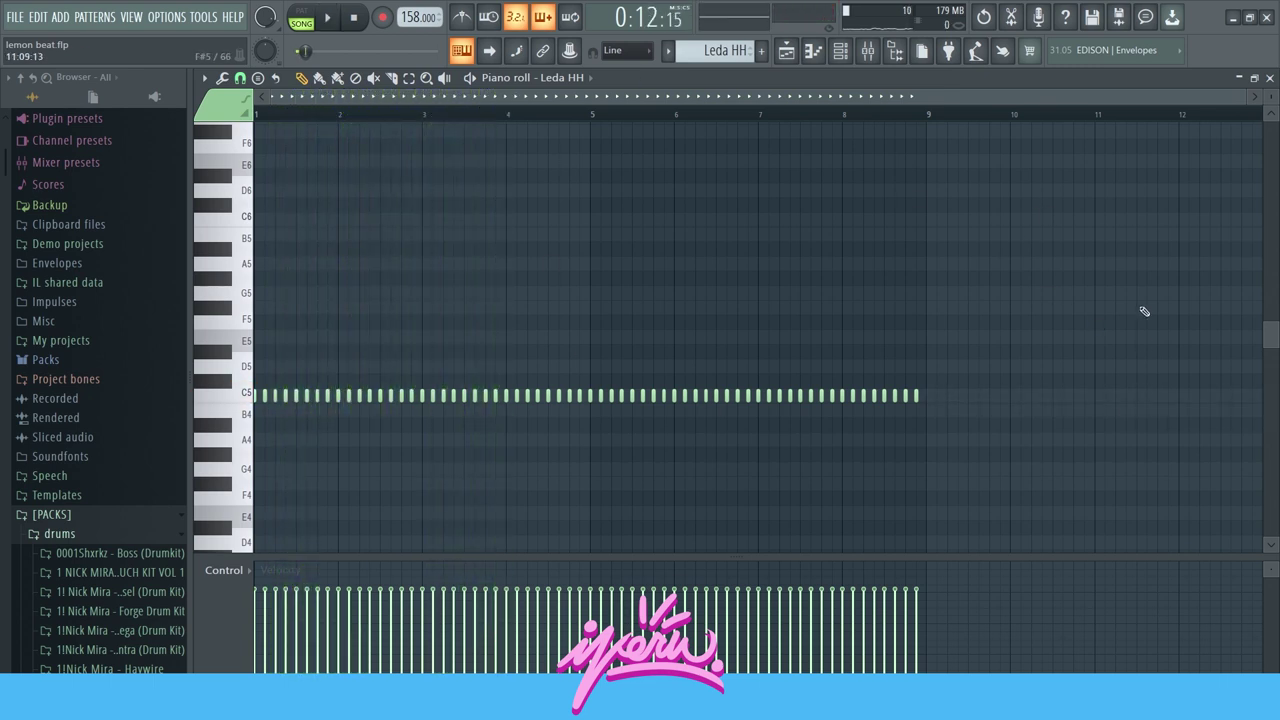
Rewind to bar 1, check the Reeverb 2 Mix automation clip, and play the beat through.
left_click(786, 50)
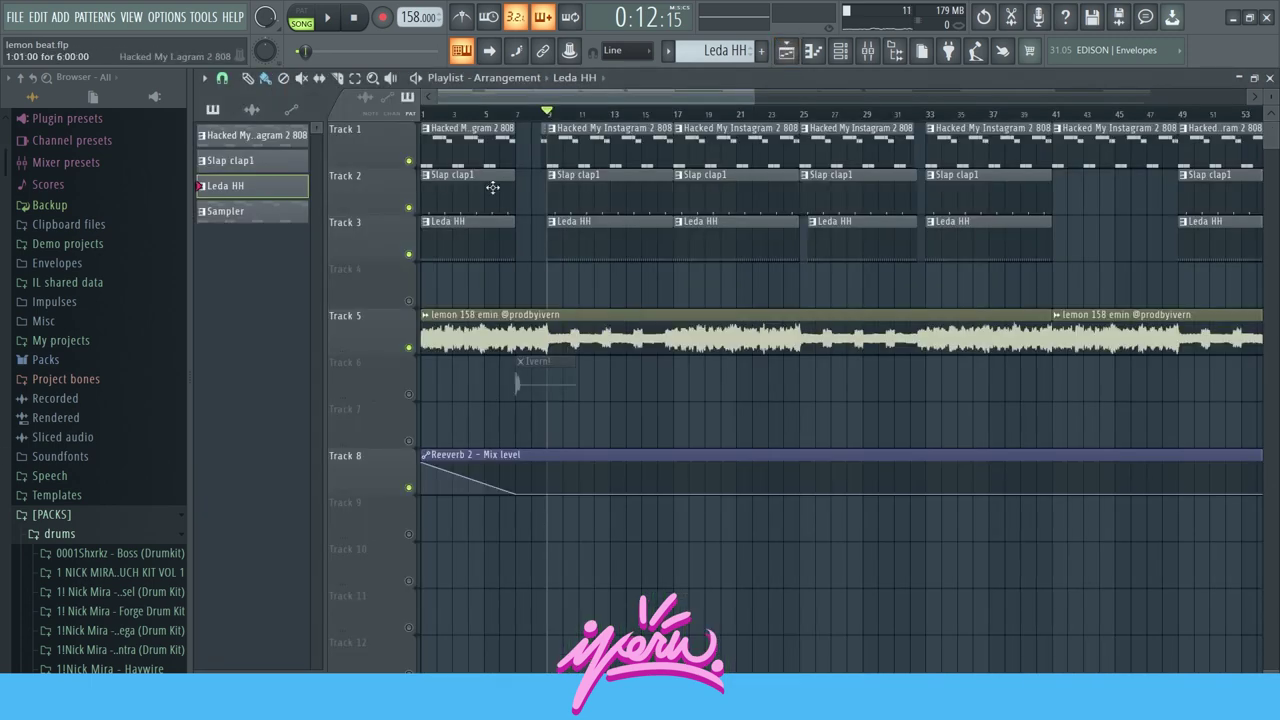
scroll(499, 212, "up", 4)
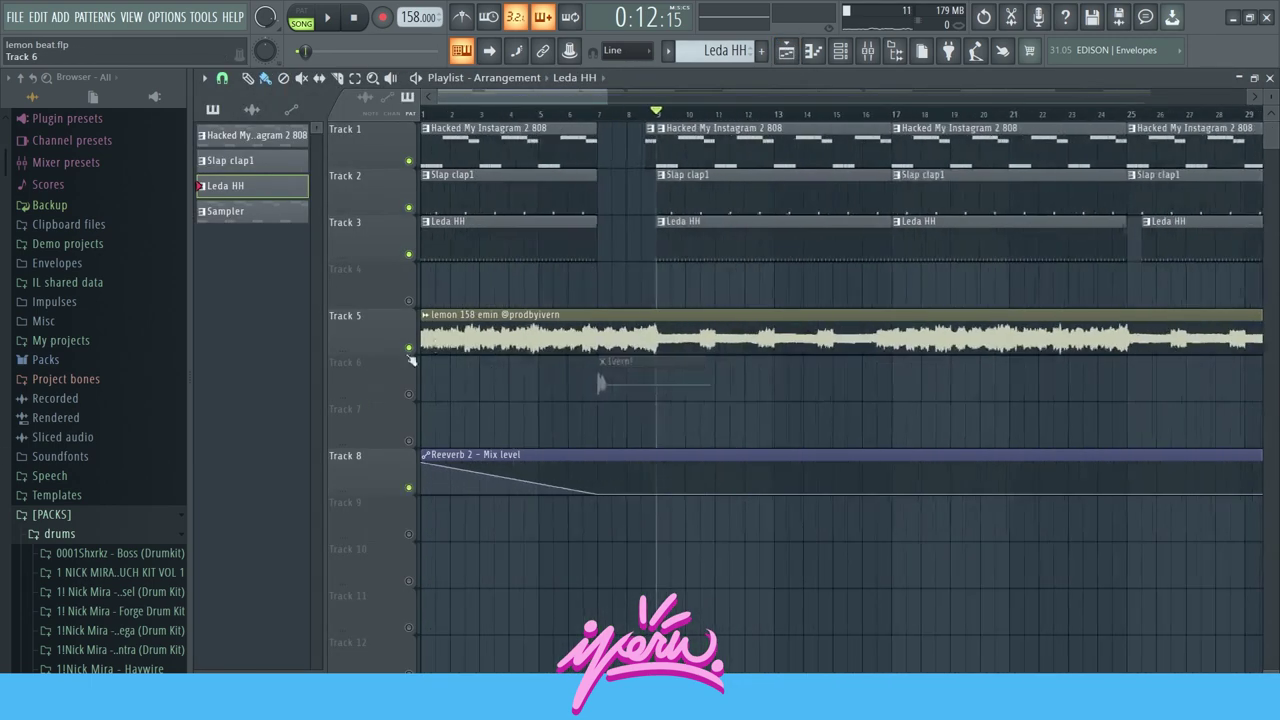
left_click(354, 18)
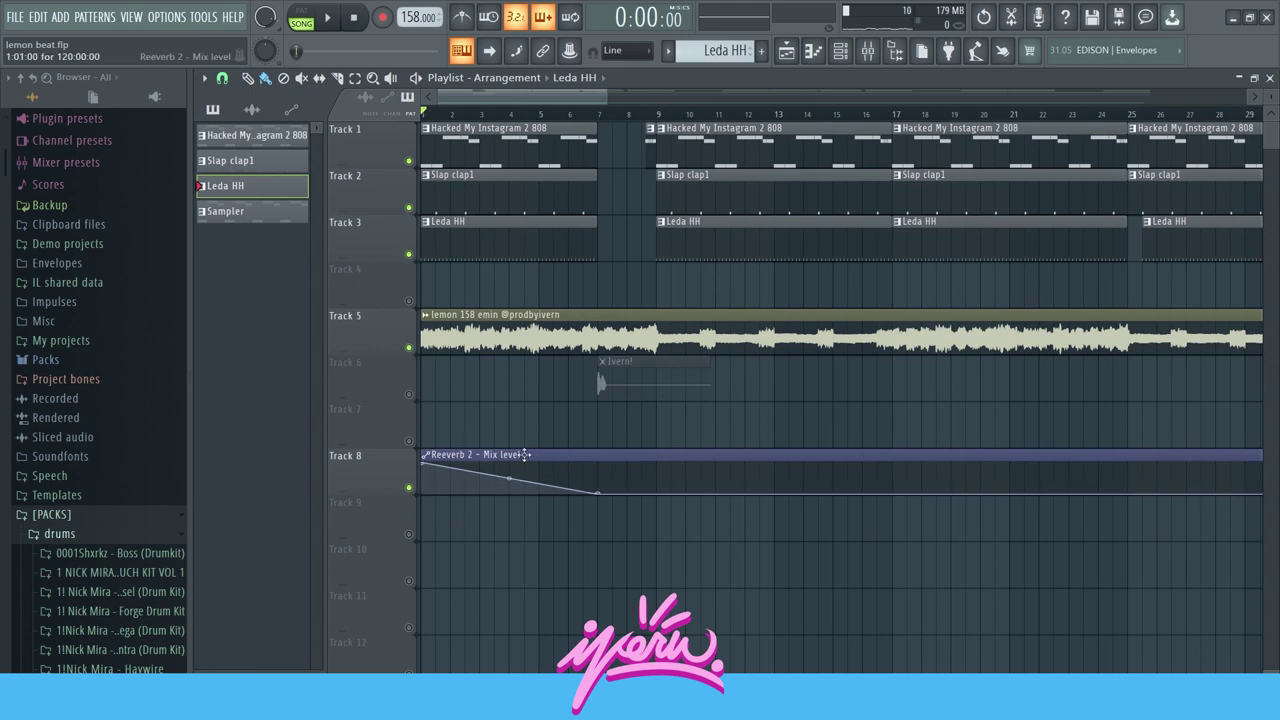
left_click(767, 478)
key("space")
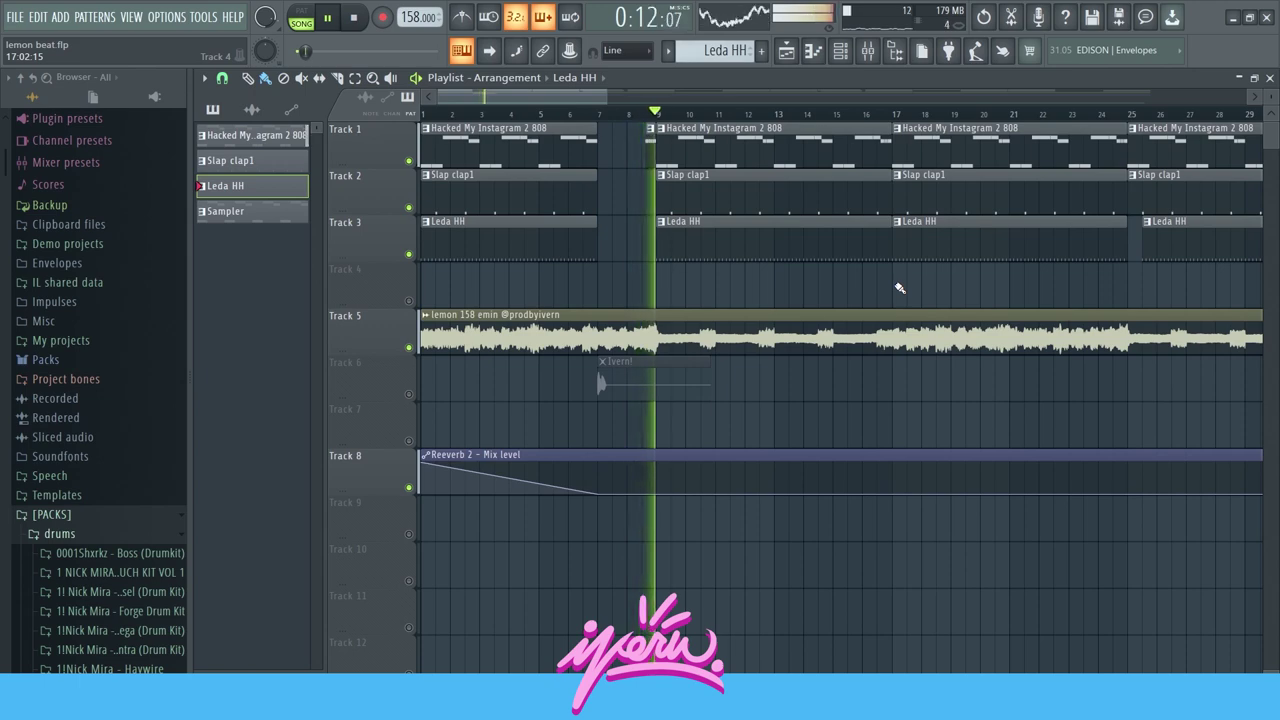
key("space")
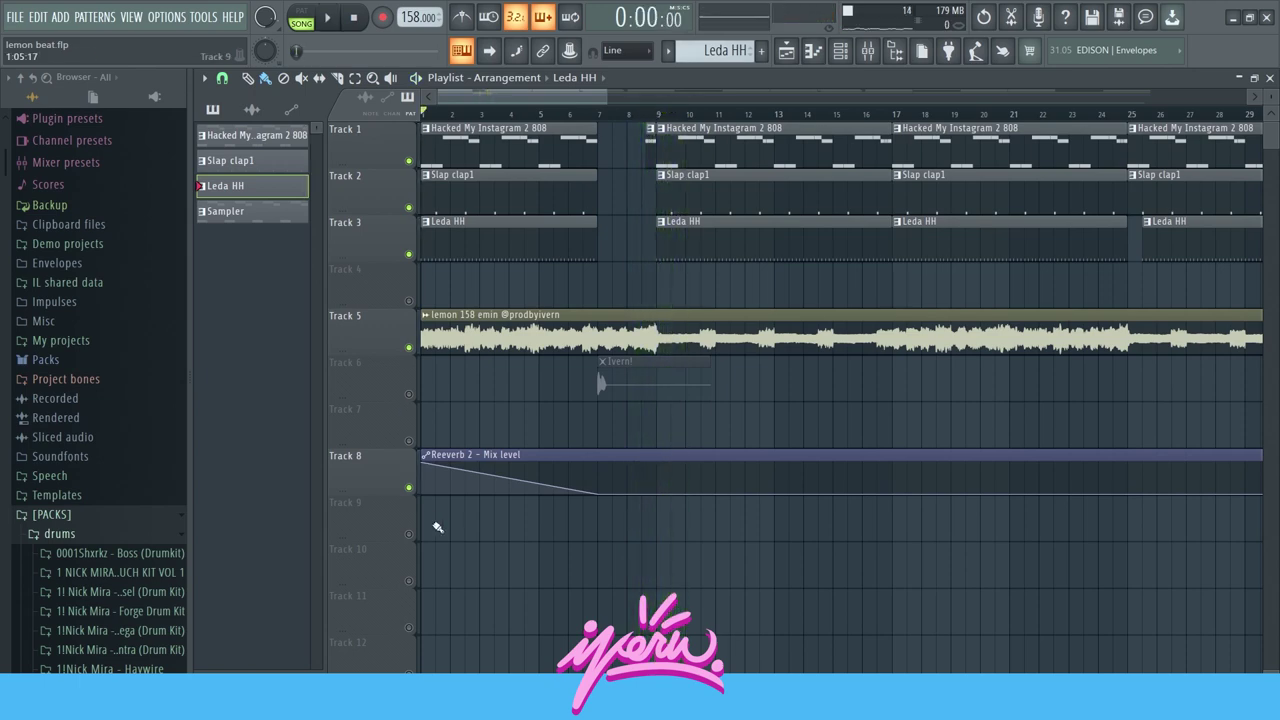
scroll(500, 386, "down", 5)
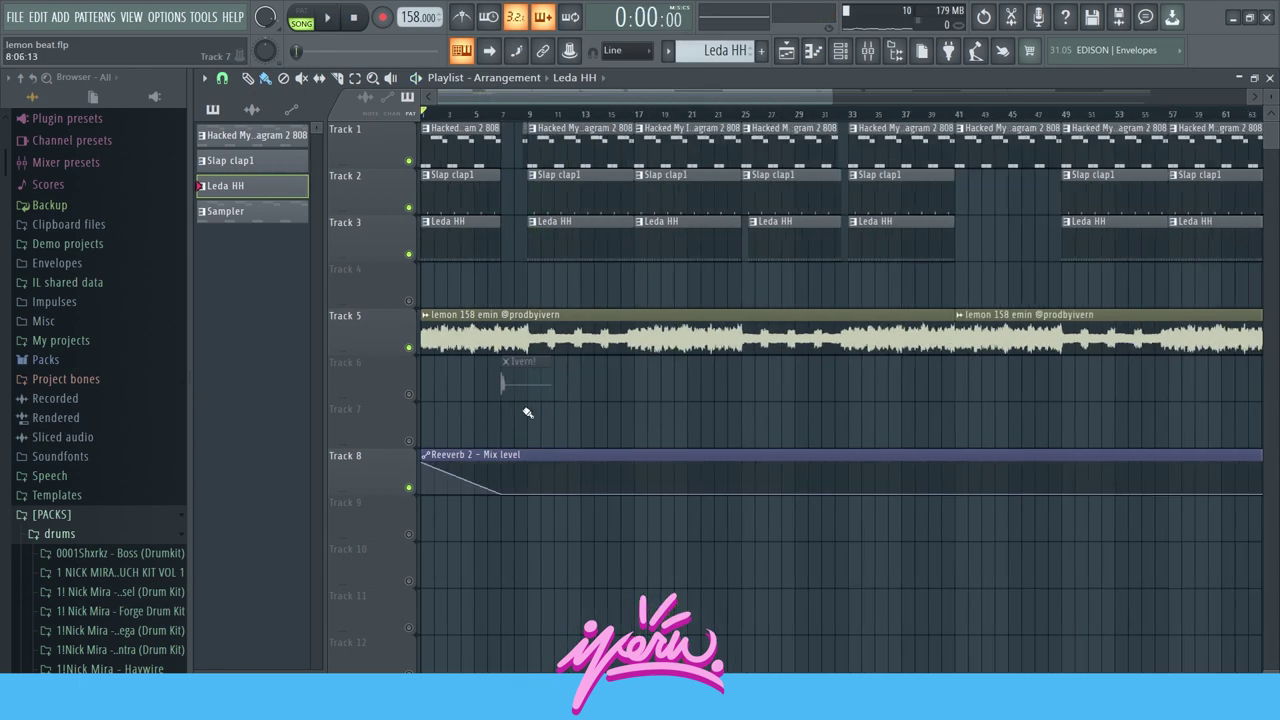
scroll(403, 391, "up", 5)
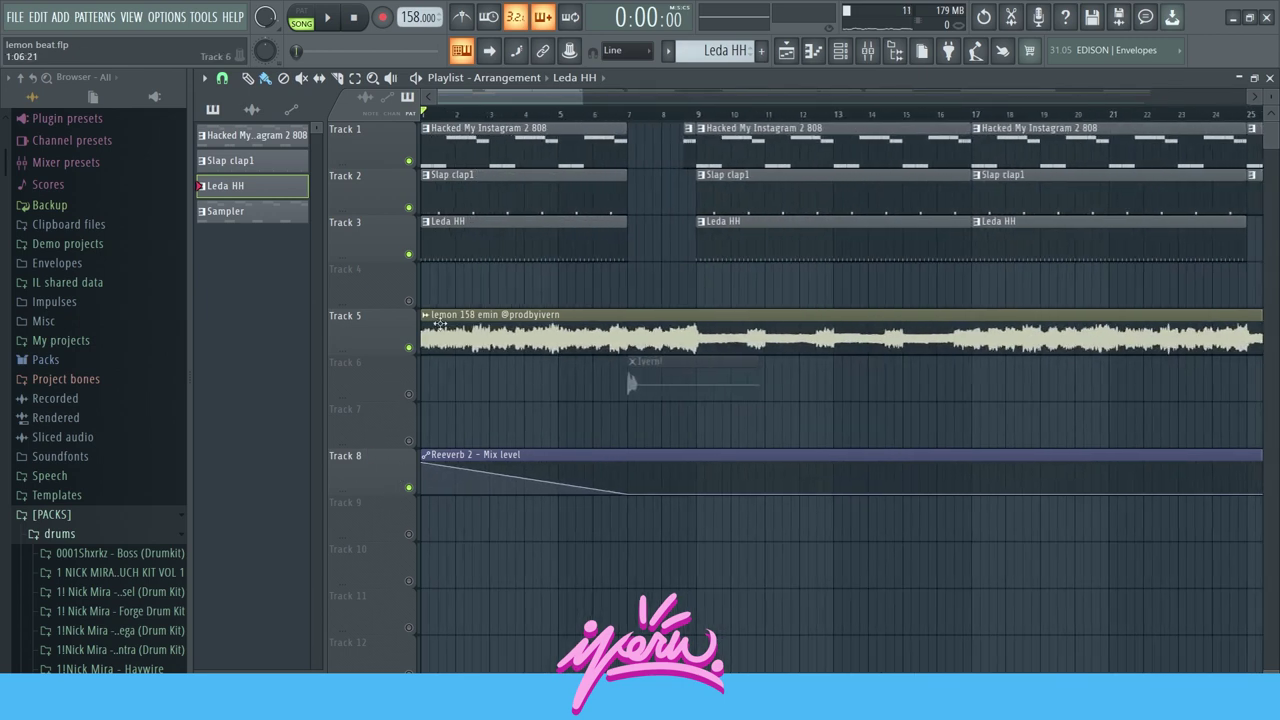
left_click(868, 50)
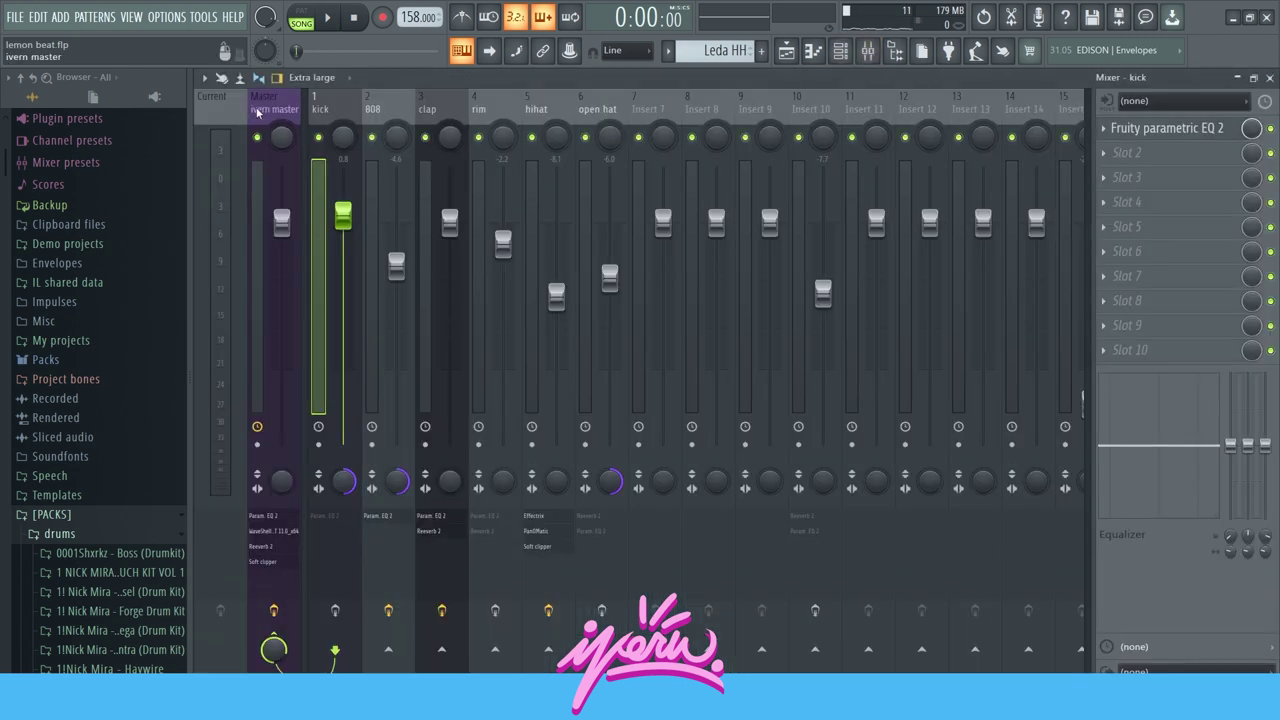
left_click(1183, 254)
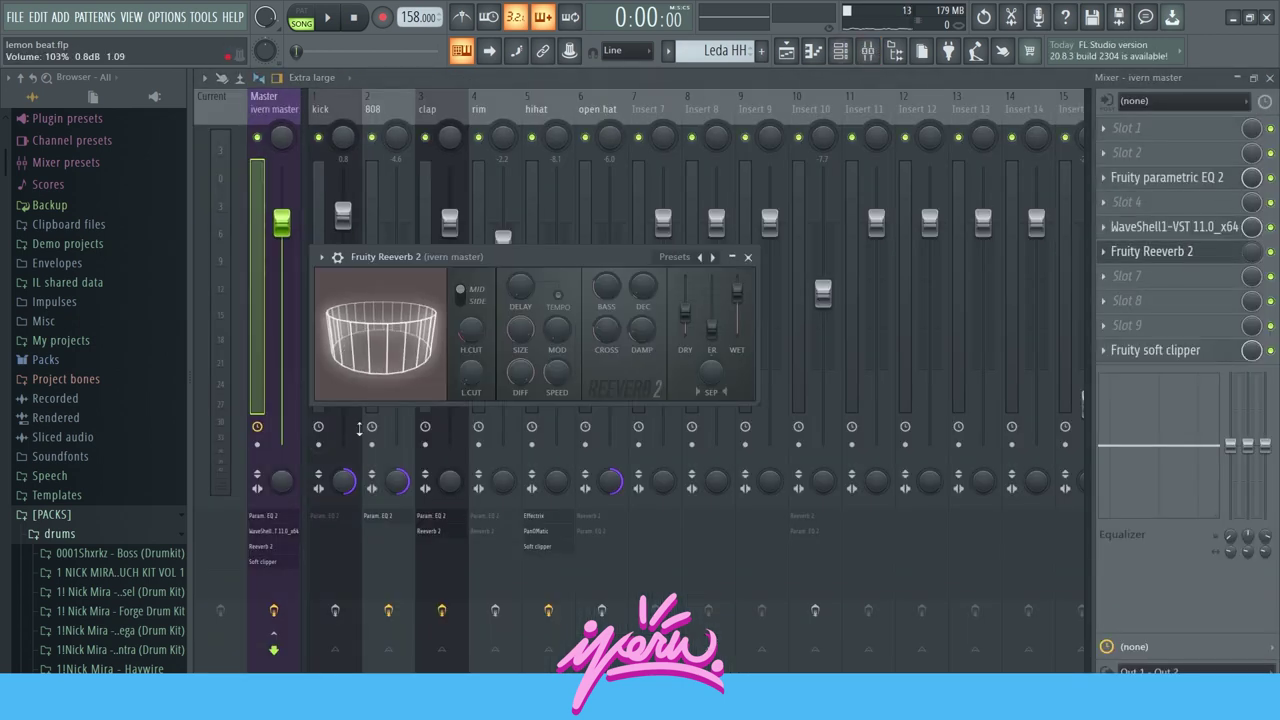
left_click(731, 254)
key("F5")
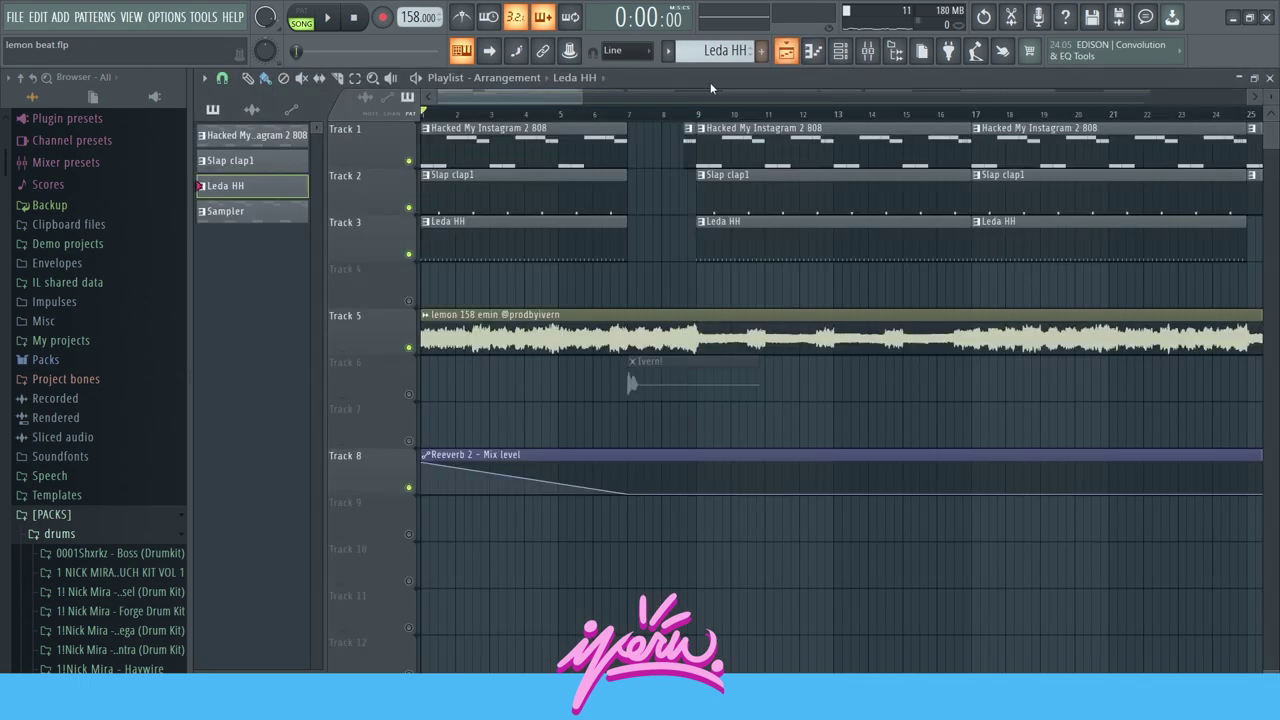
scroll(808, 405, "down", 5)
left_click(868, 53)
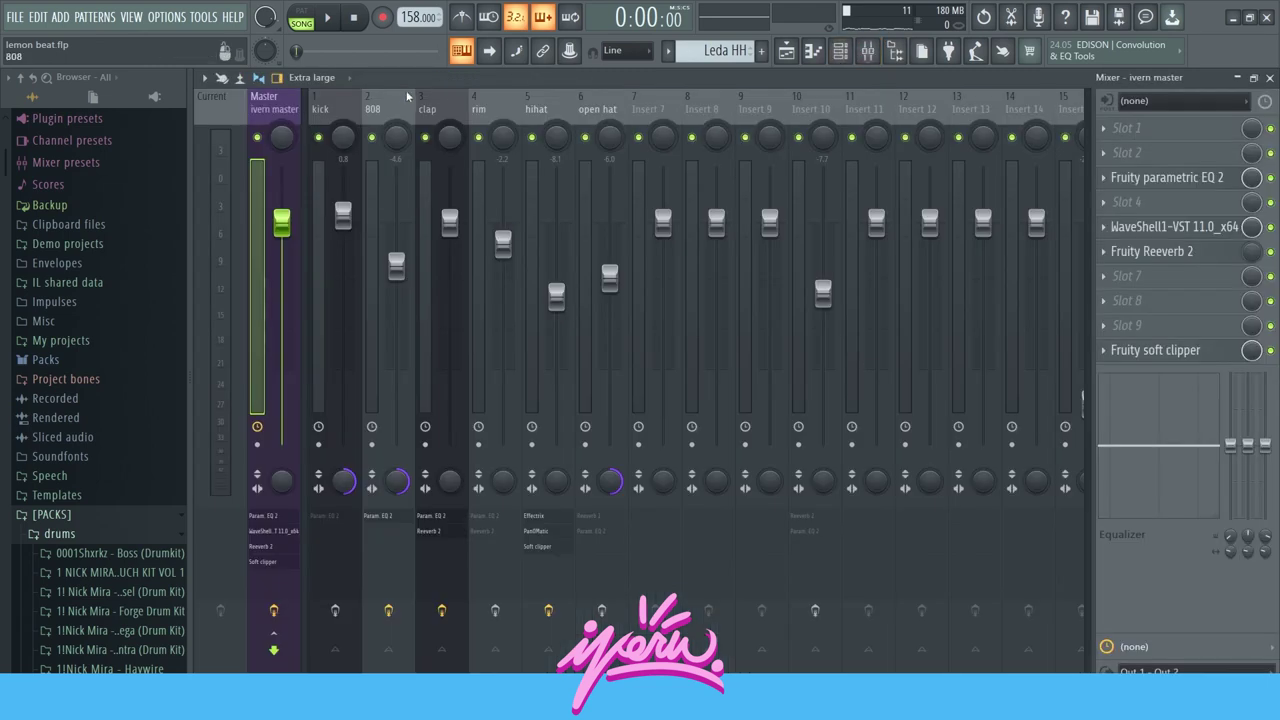
left_click(1168, 158)
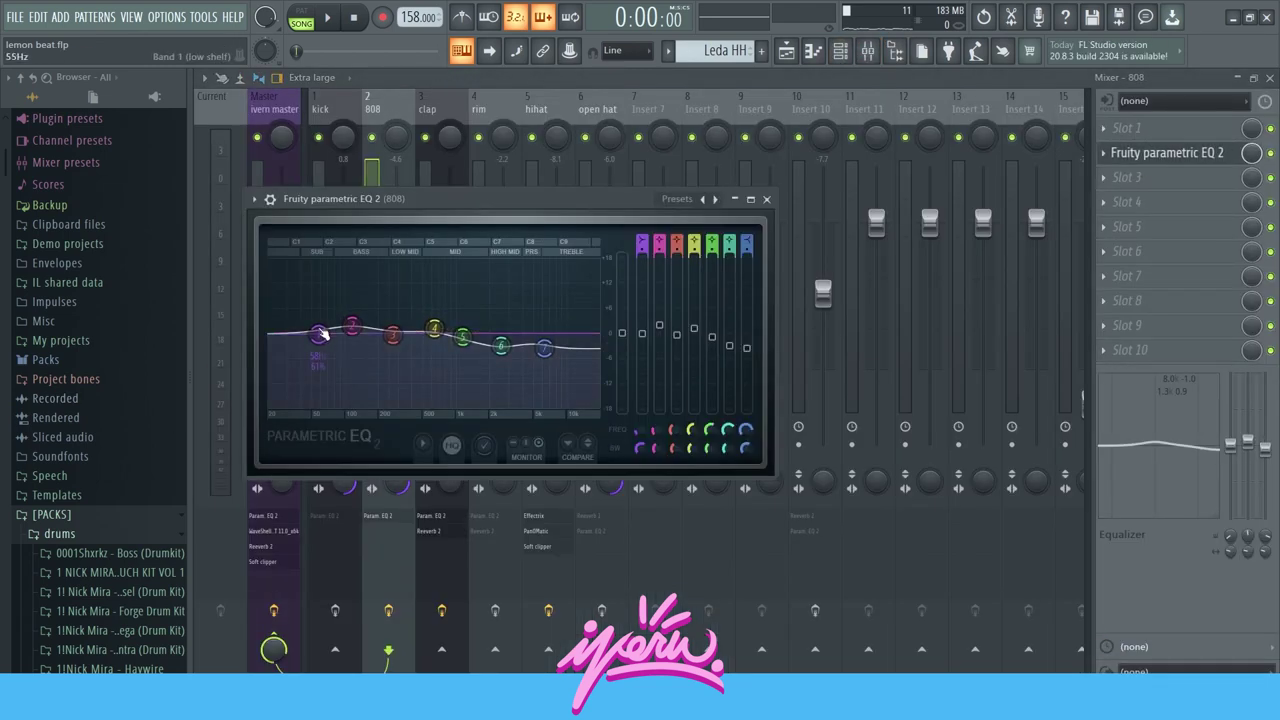
left_click(772, 198)
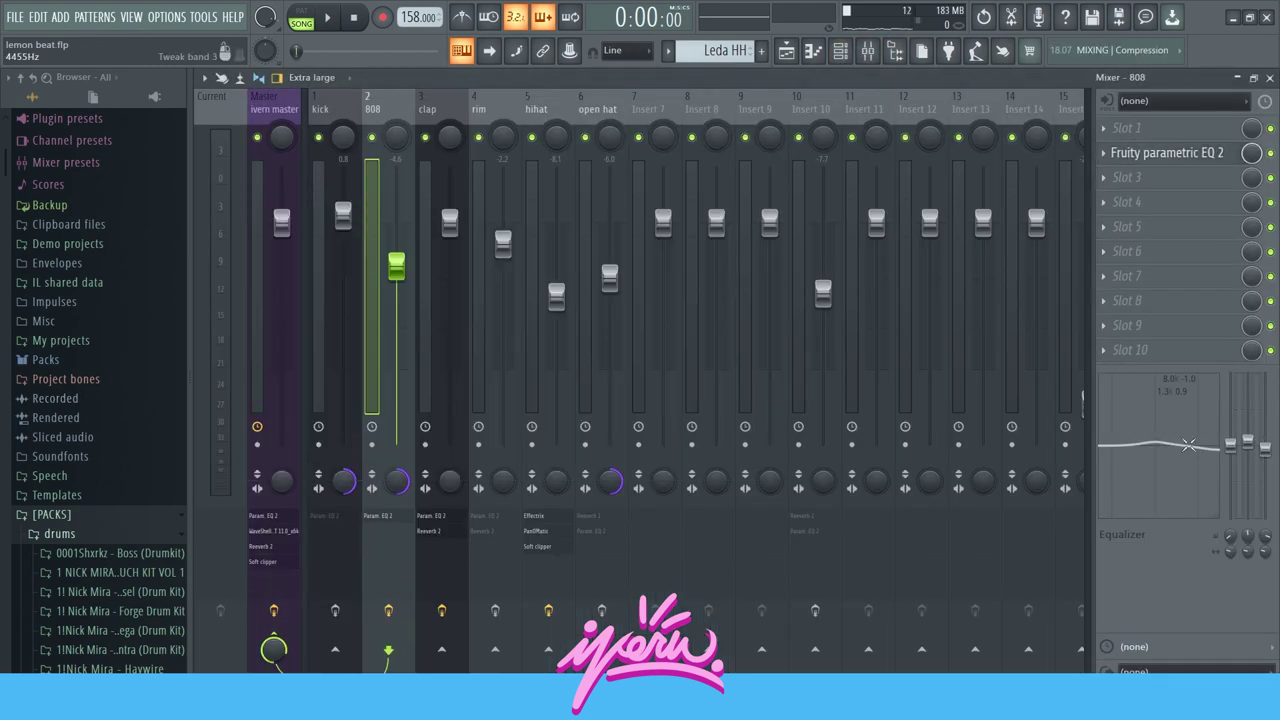
key("Right")
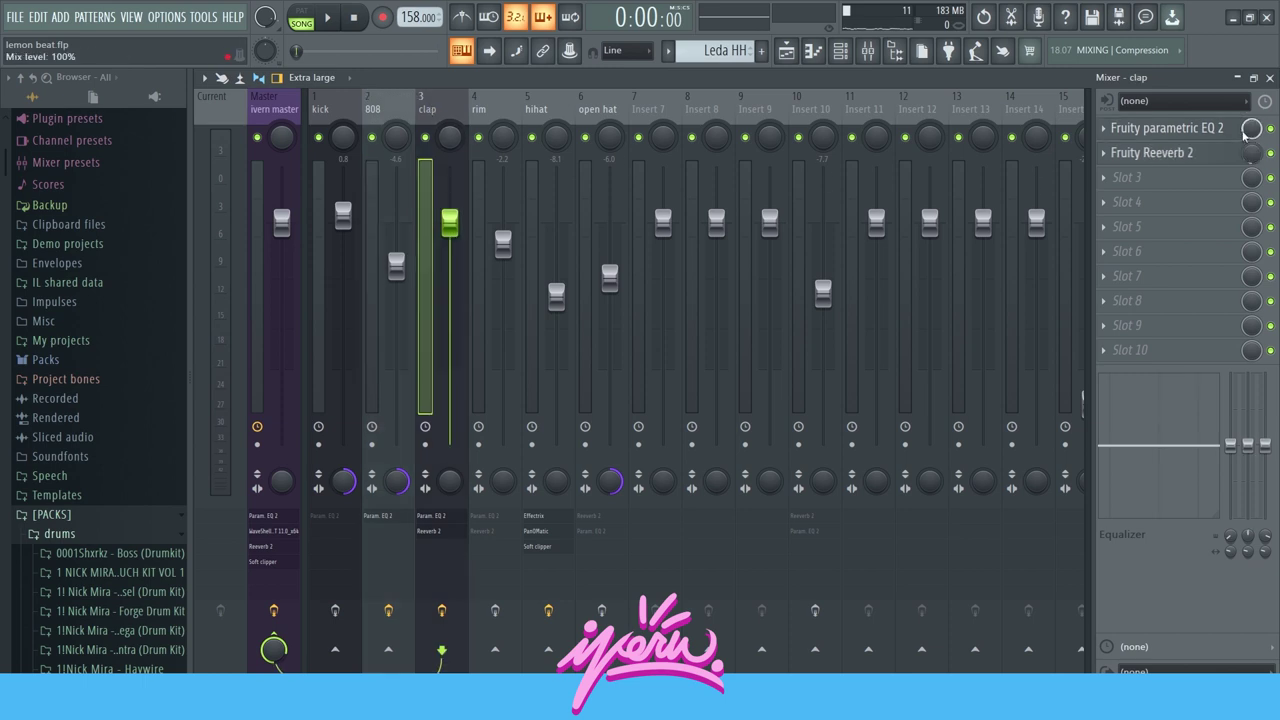
left_click(1170, 128)
left_click(1170, 128)
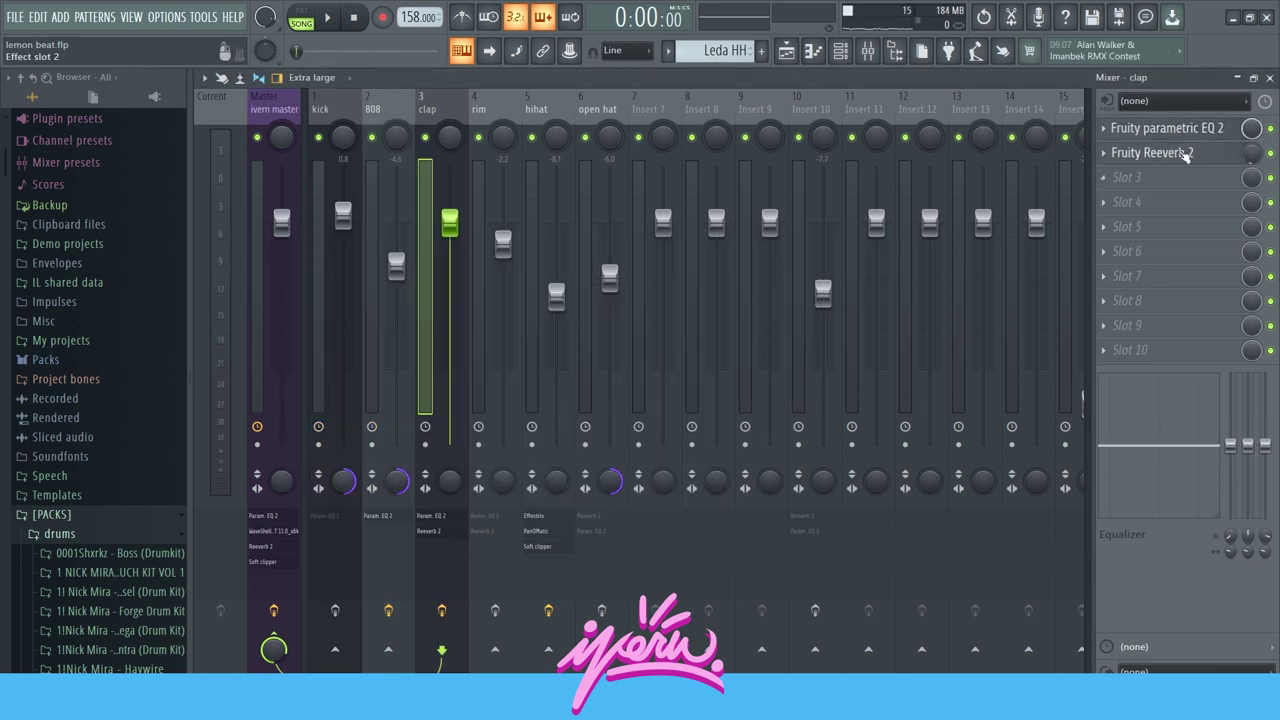
left_click(1160, 153)
left_click(745, 263)
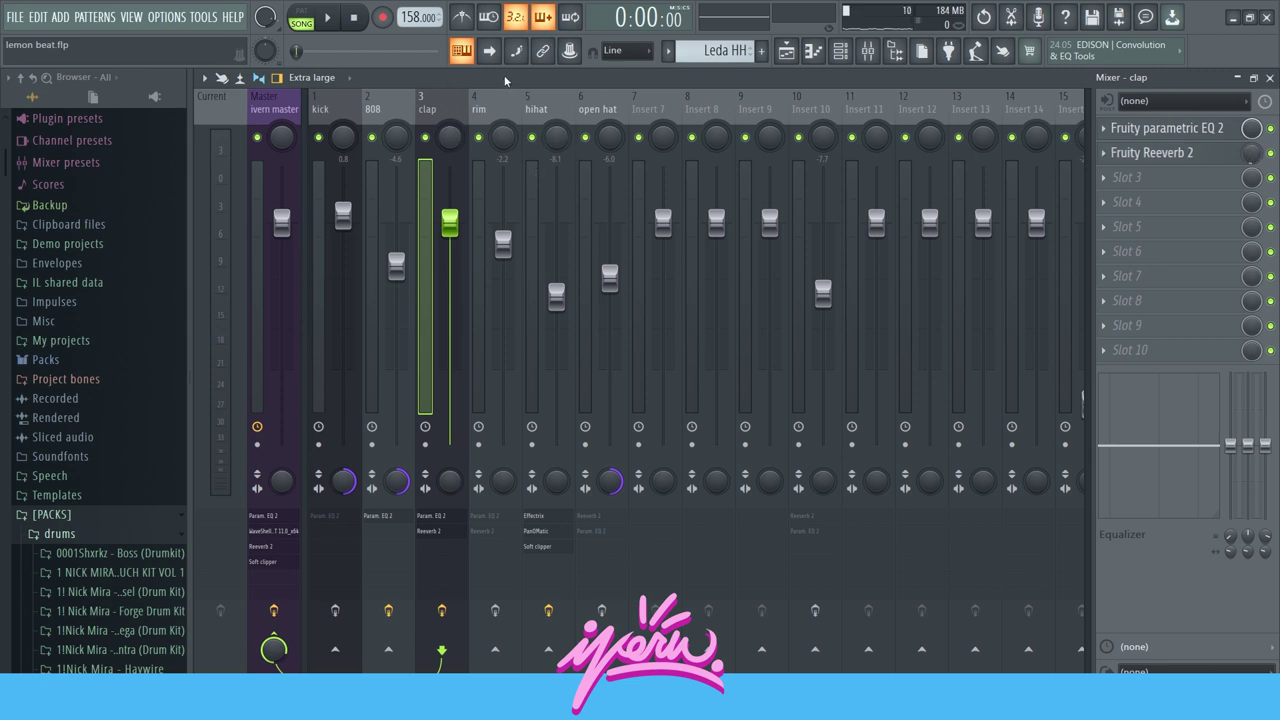
On the hihat insert, view and close Fruity soft clipper, Fruity PanOMatic and Effectrix in turn.
left_click(557, 118)
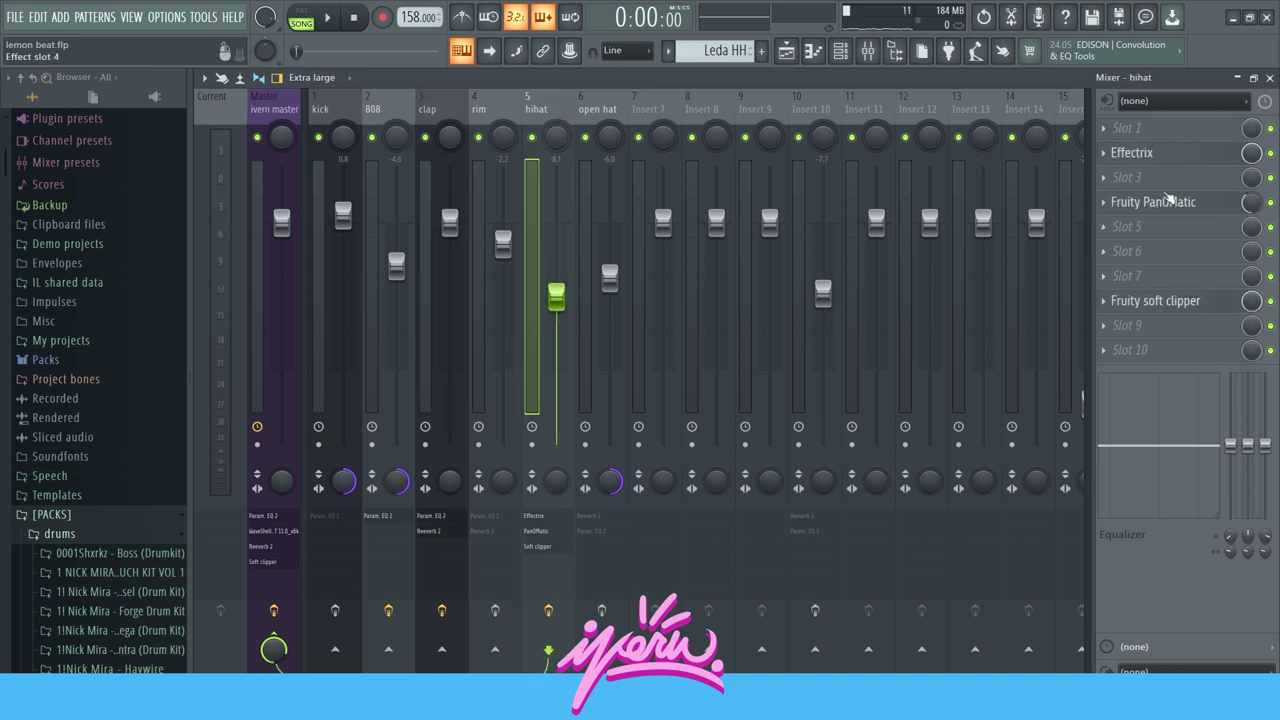
left_click(1181, 308)
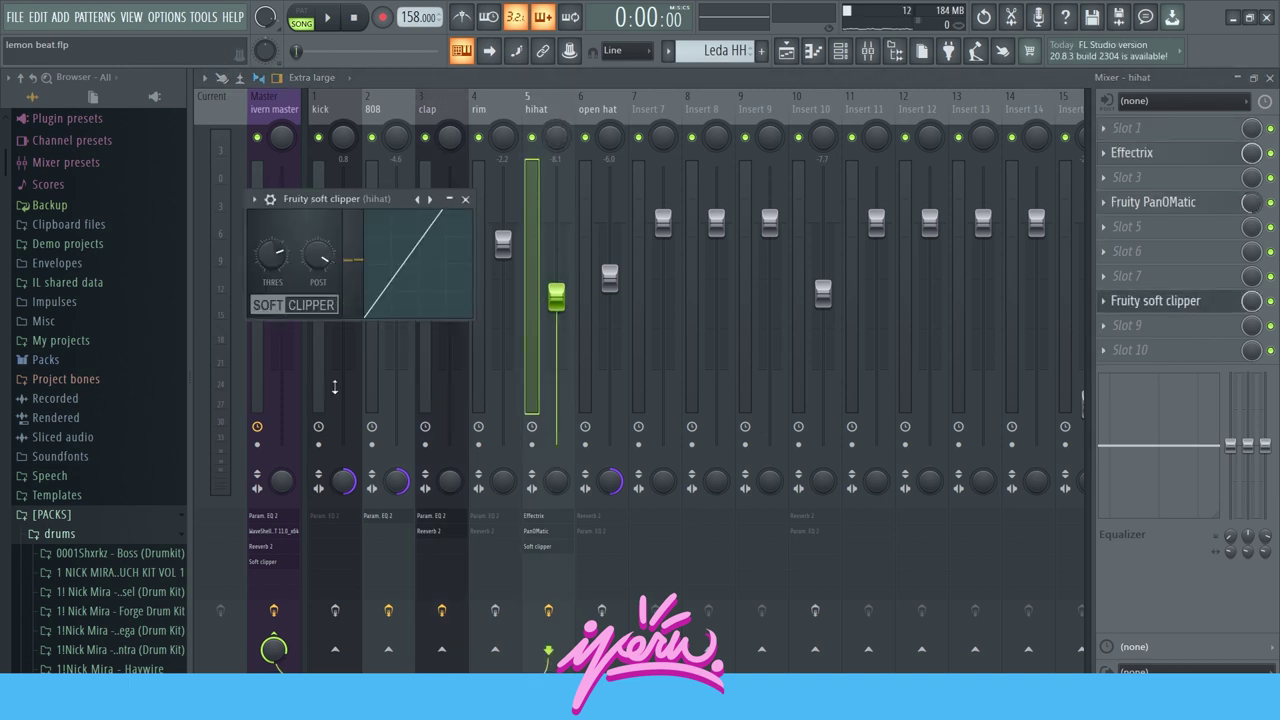
left_click(464, 199)
left_click(1153, 202)
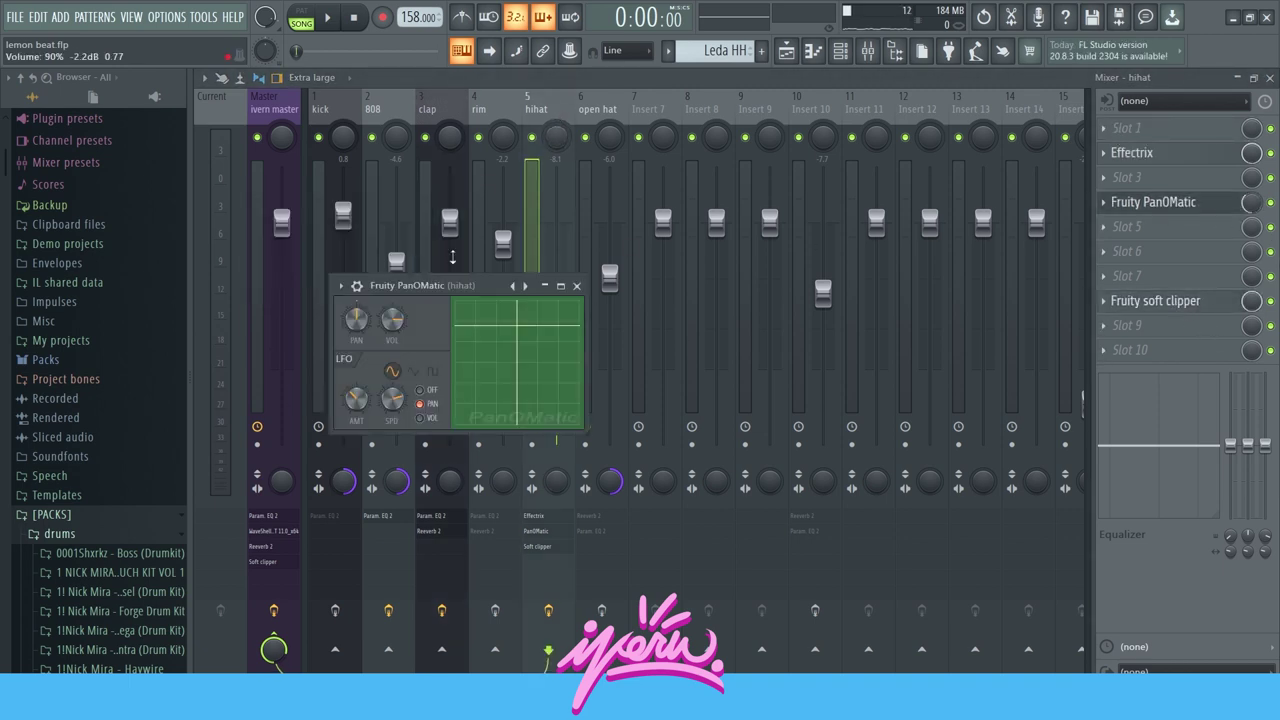
left_click(576, 286)
left_click(1140, 153)
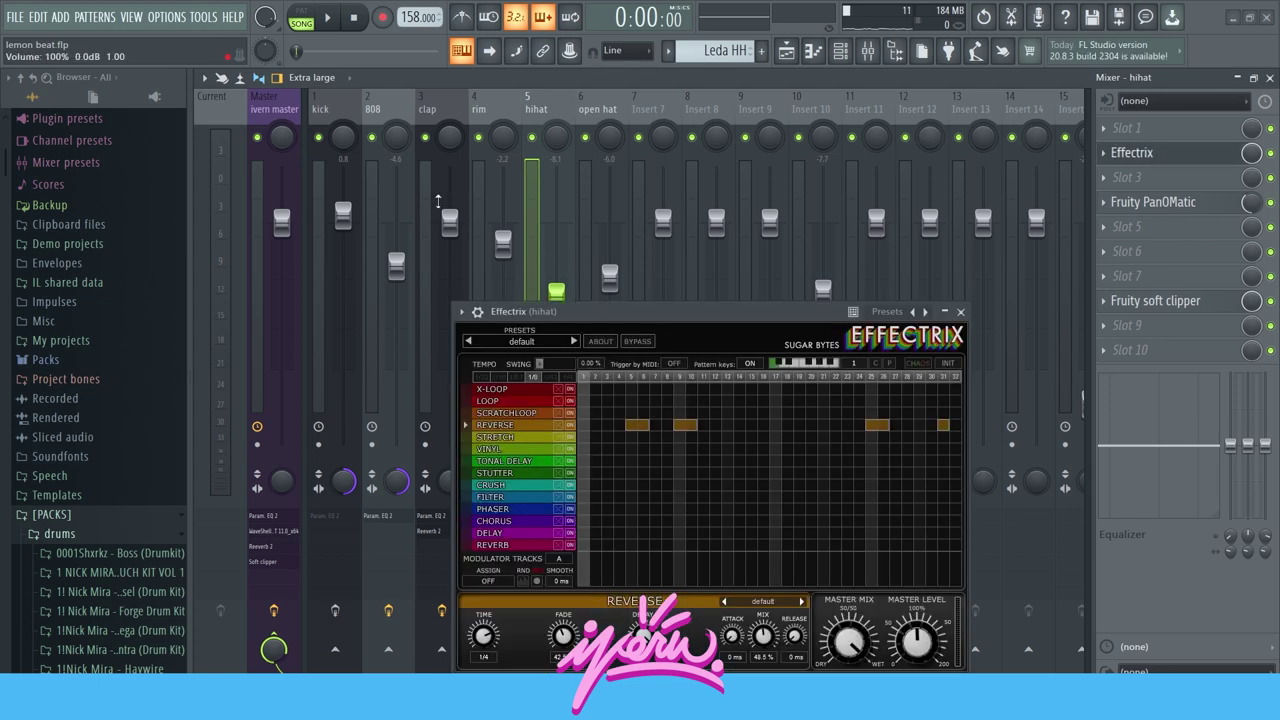
left_click_drag(673, 320, 584, 176)
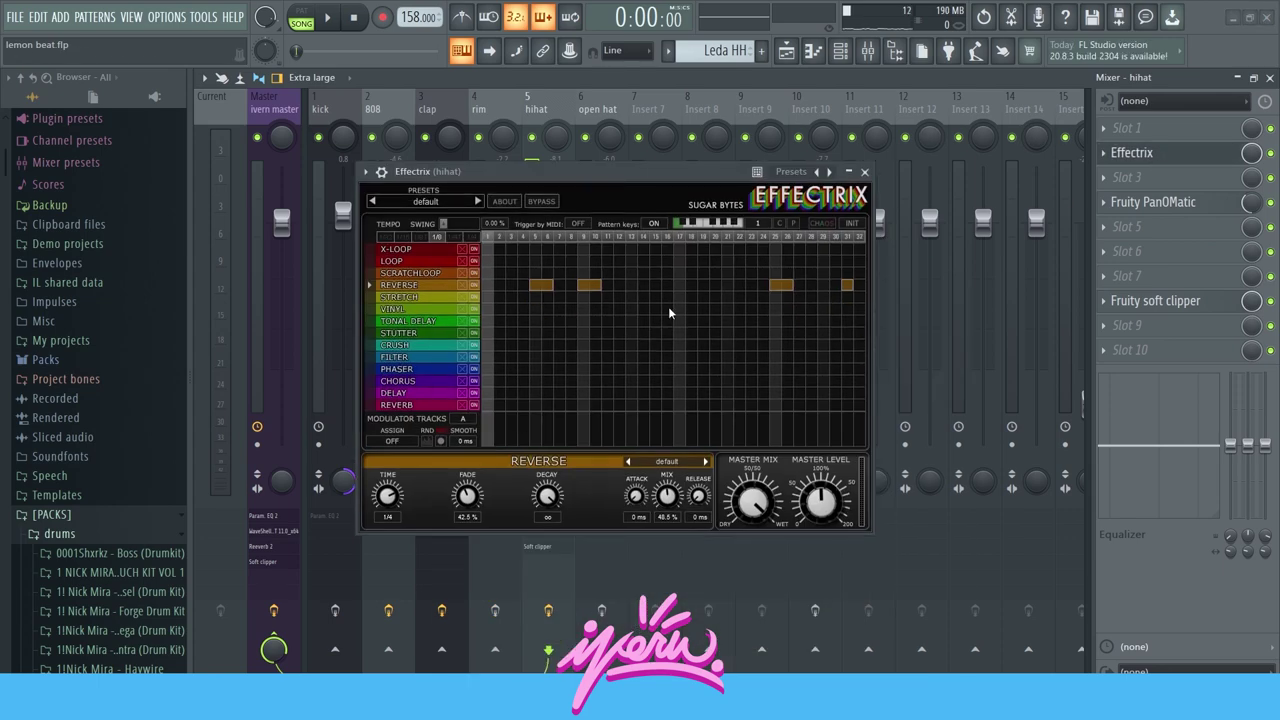
left_click(865, 171)
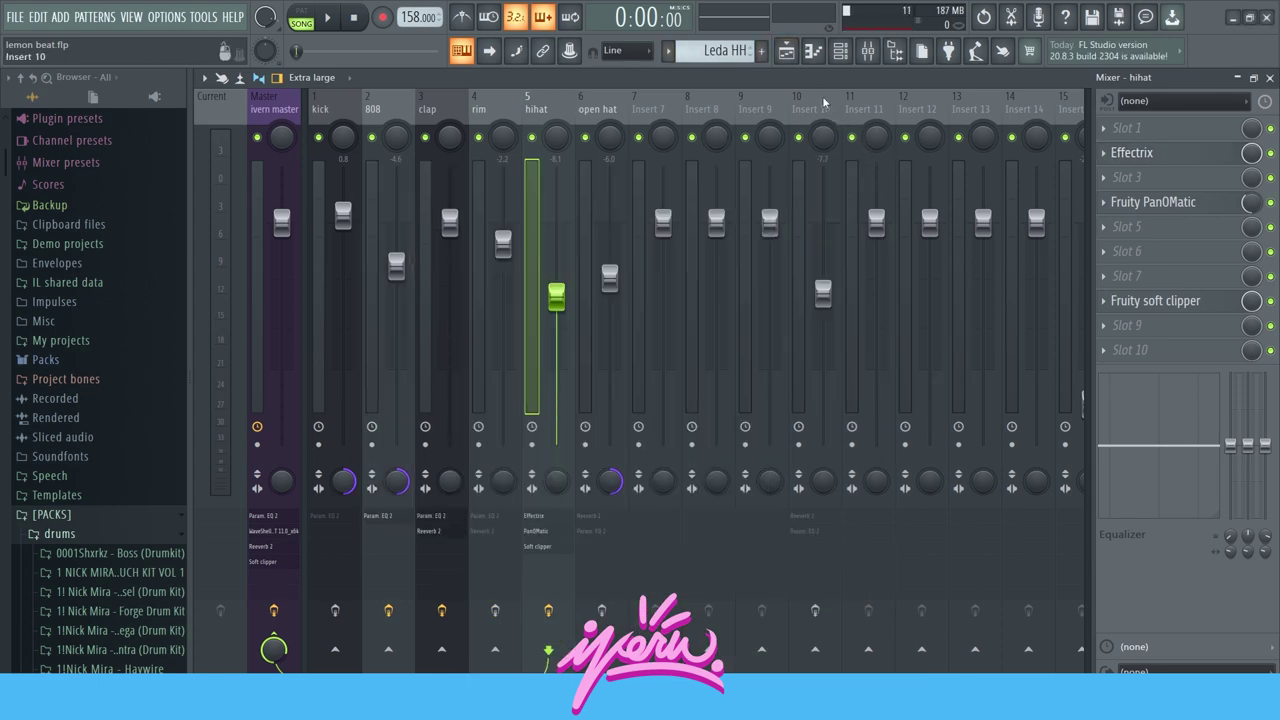
left_click(787, 51)
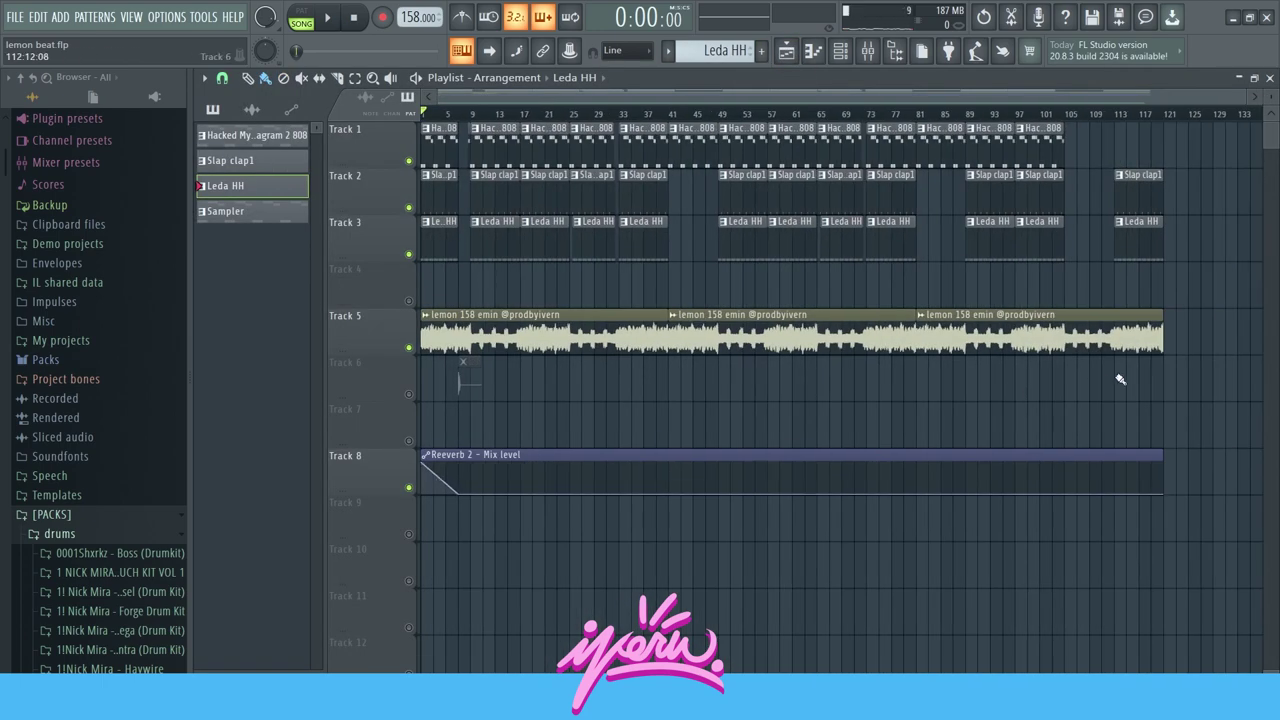
key("space")
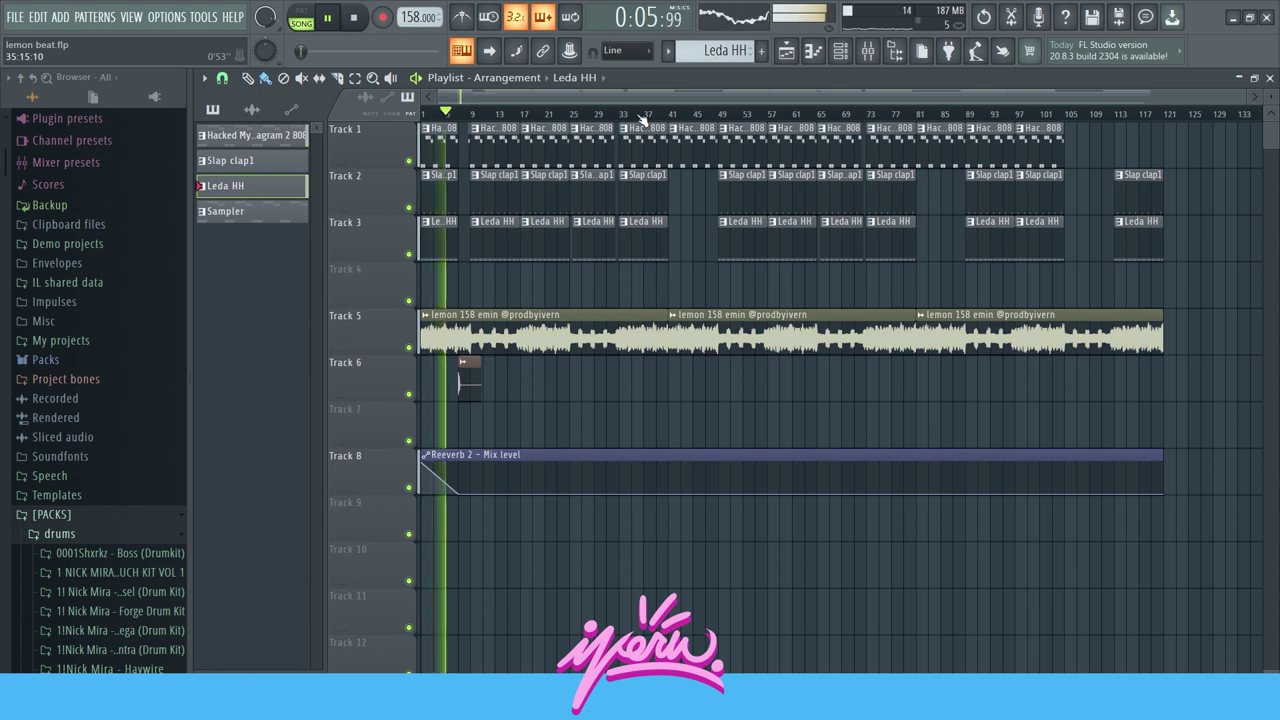
key("space")
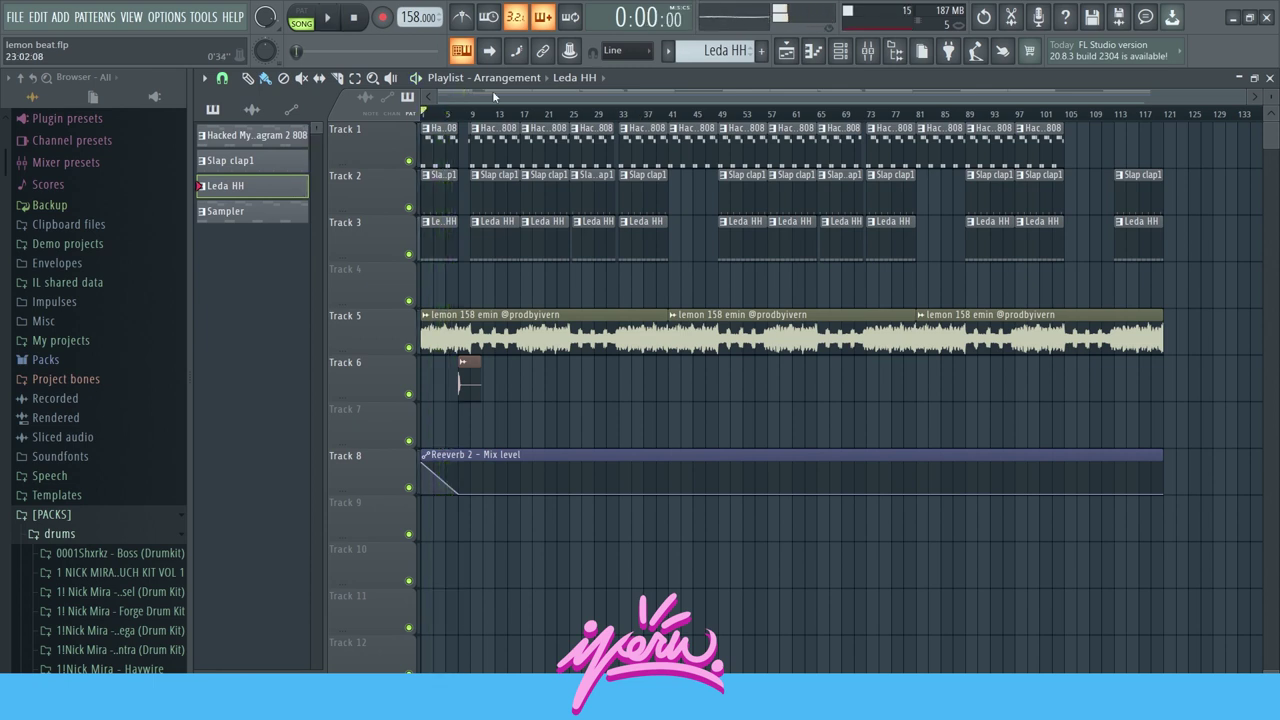